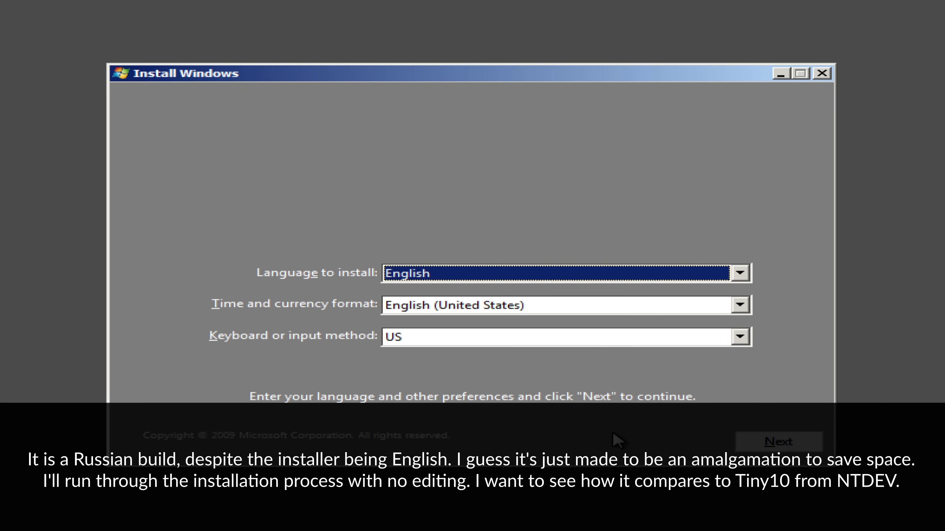
Start the Windows 7 installation with English language and US keyboard settings, and accept the license terms
left_click(761, 445)
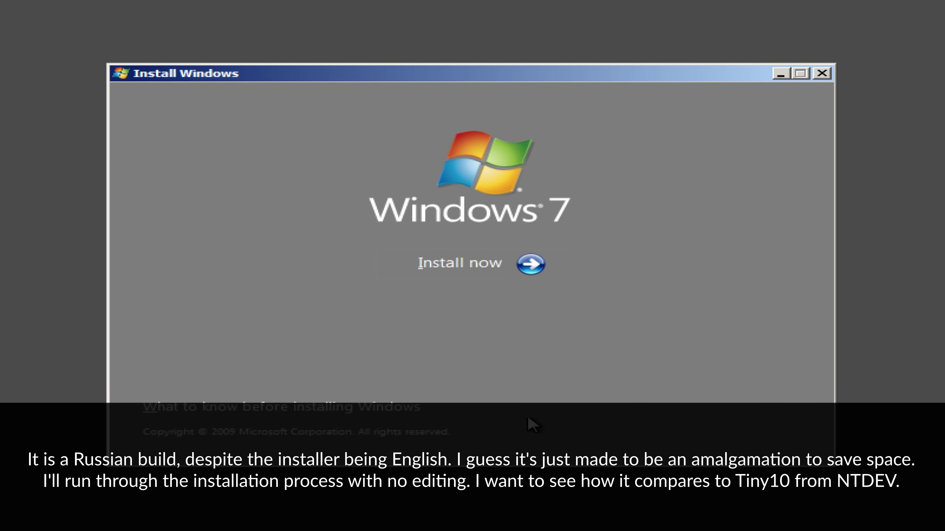
left_click(478, 271)
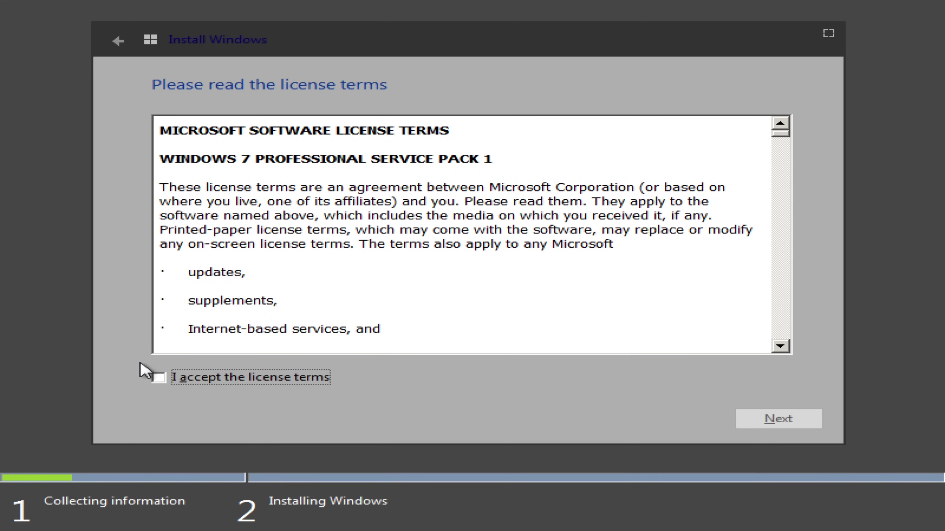
left_click(159, 378)
left_click(761, 422)
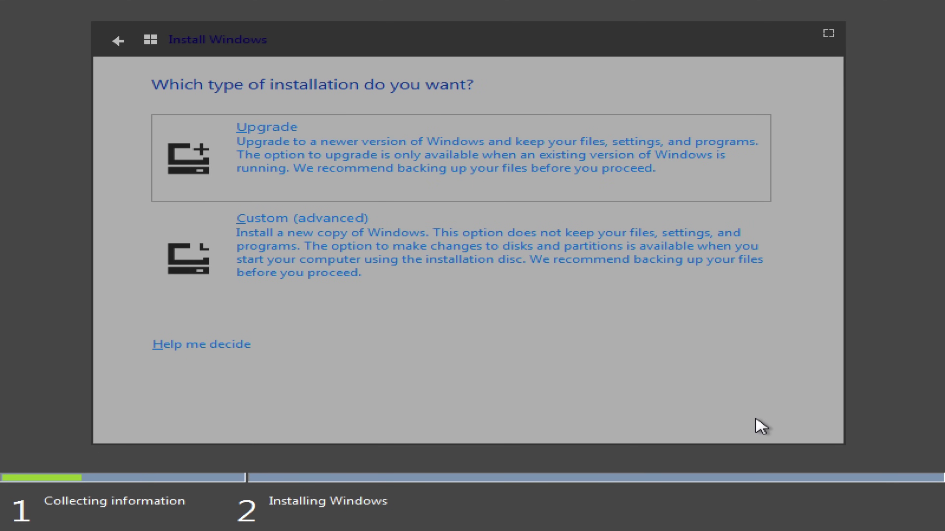
Run a custom installation on the Disk 0 unallocated space and choose Start Windows Normally at the error recovery screen
left_click(312, 278)
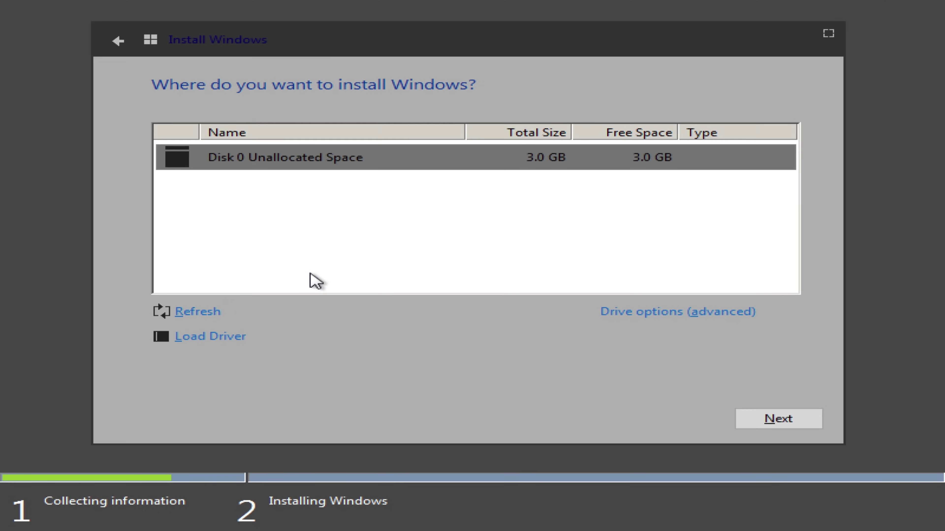
left_click(794, 414)
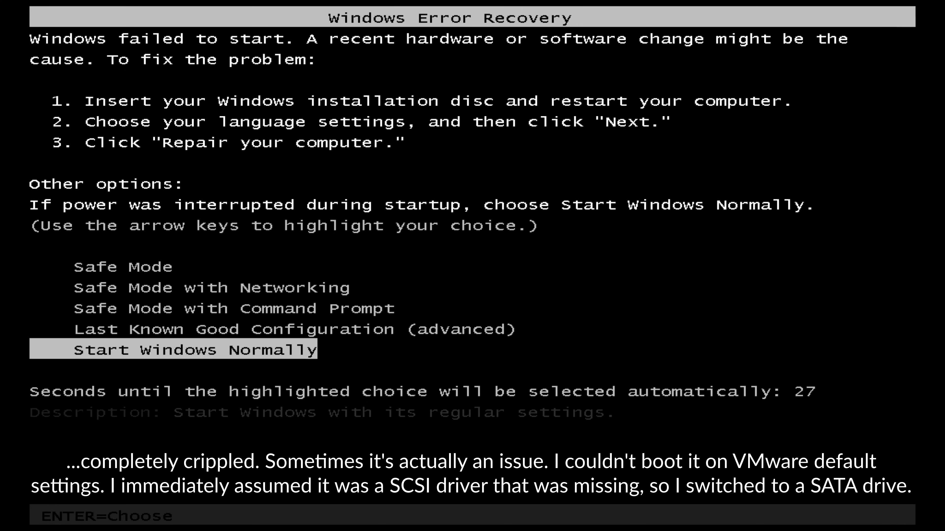
key("Return")
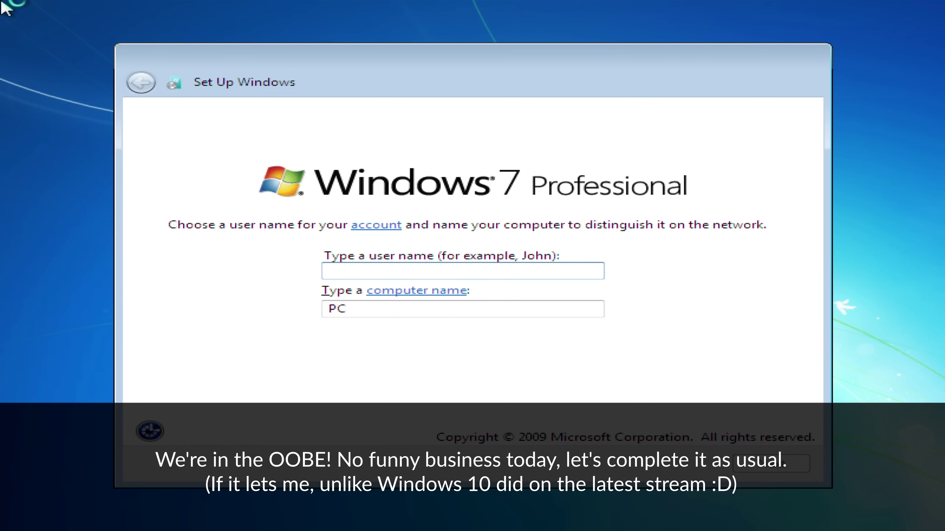
Enter the account's user name and name the computer SuperNano
type("Andrew")
key("Tab")
key("Tab")
type("A")
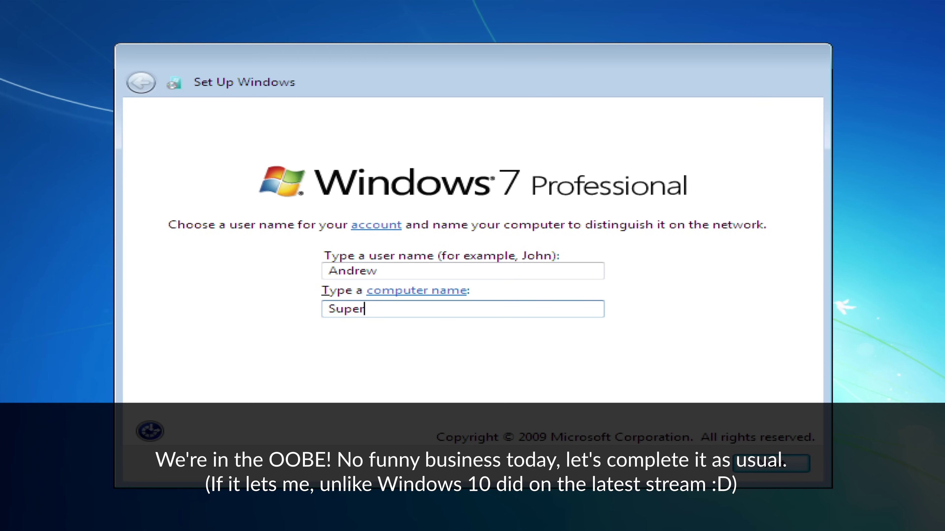
key("Return")
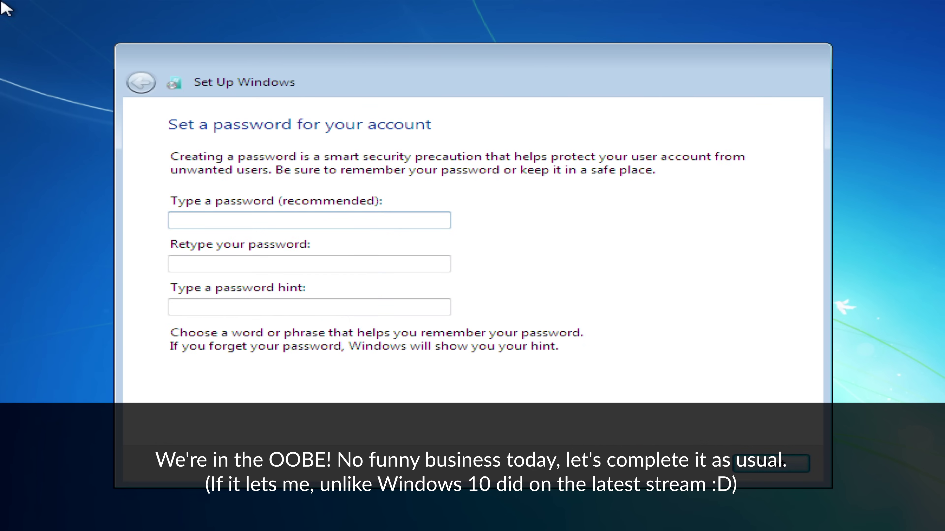
Skip setting an account password and proceed to the time and date settings
key("Return")
key("Up")
key("Return")
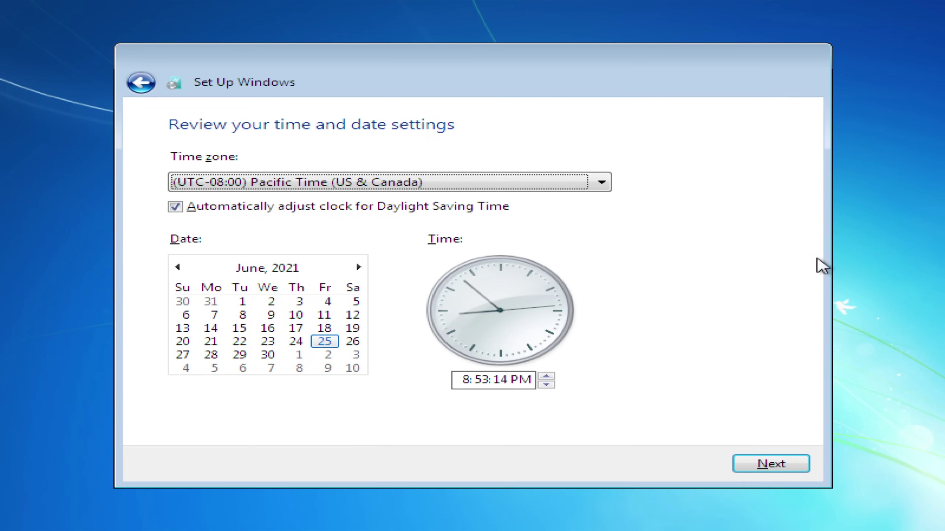
Set the time zone to (UTC+03:00) Moscow, St. Petersburg, Volgograd and accept the date and time settings
left_click(234, 202)
left_click(235, 188)
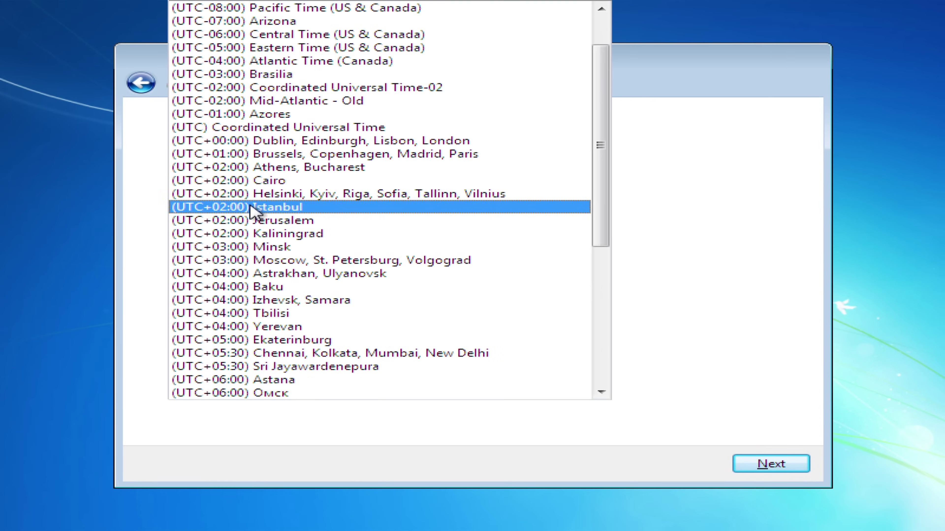
scroll(253, 215, "down", 1)
left_click(247, 223)
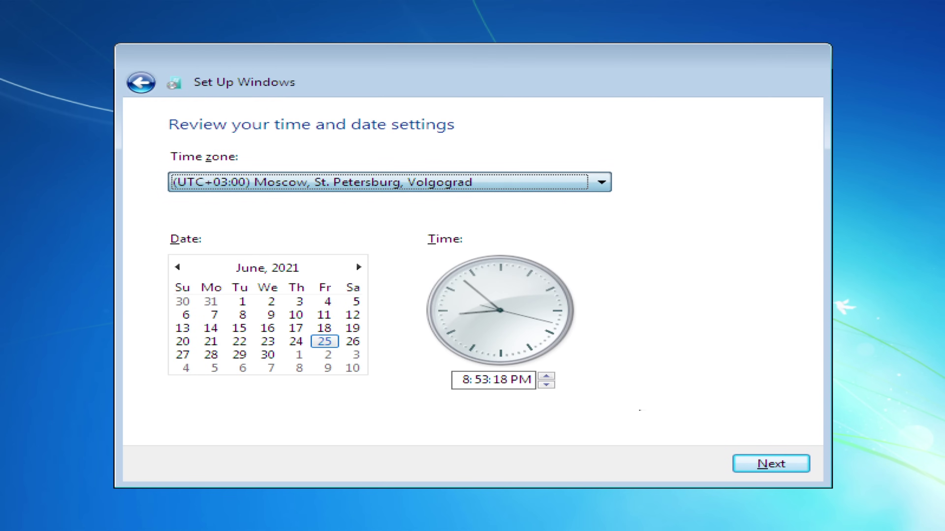
left_click(757, 468)
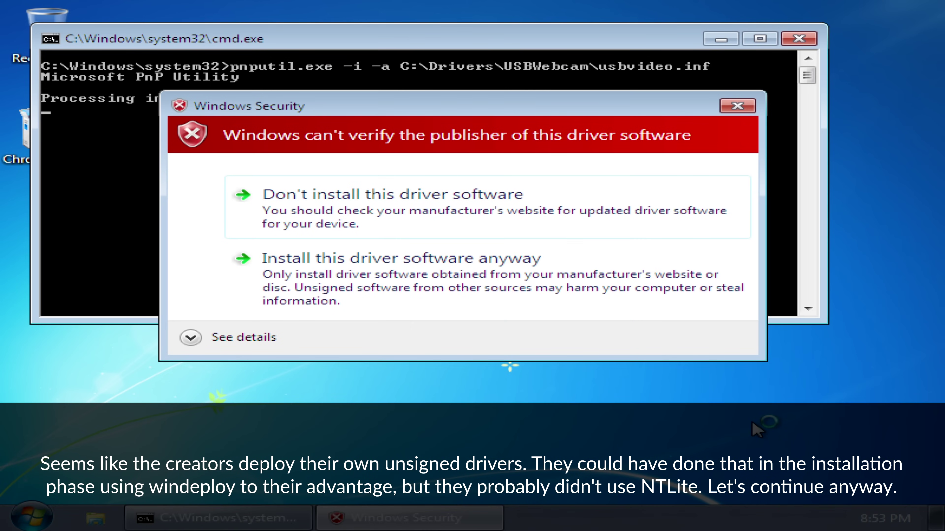
Allow the unsigned USB webcam driver and the Red Hat VirtIO Ethernet Adapter driver to be installed
left_click(388, 279)
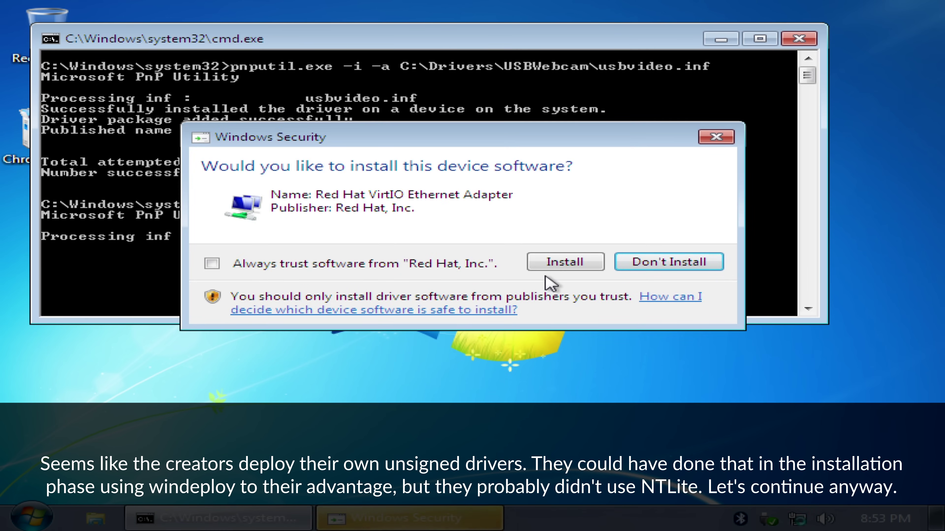
left_click(557, 265)
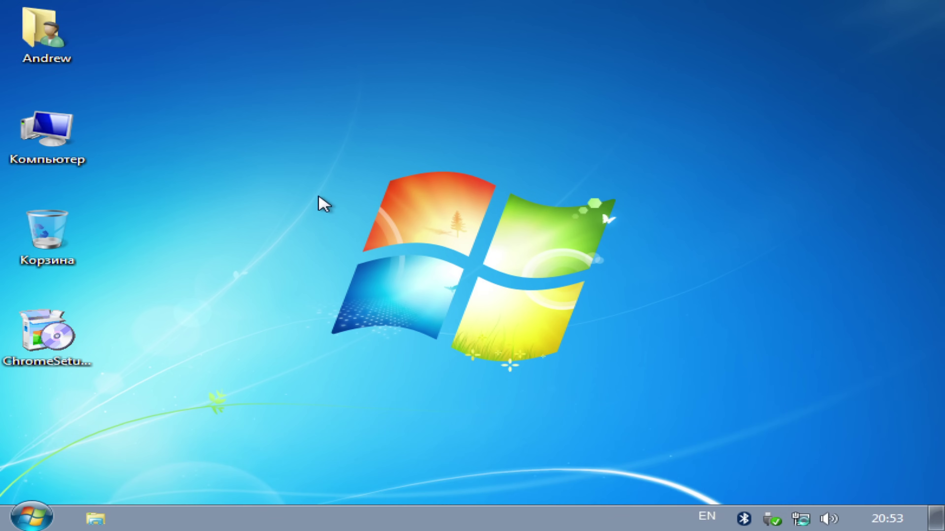
Open the properties of local disk C: from the computer's drive list
double_click(79, 164)
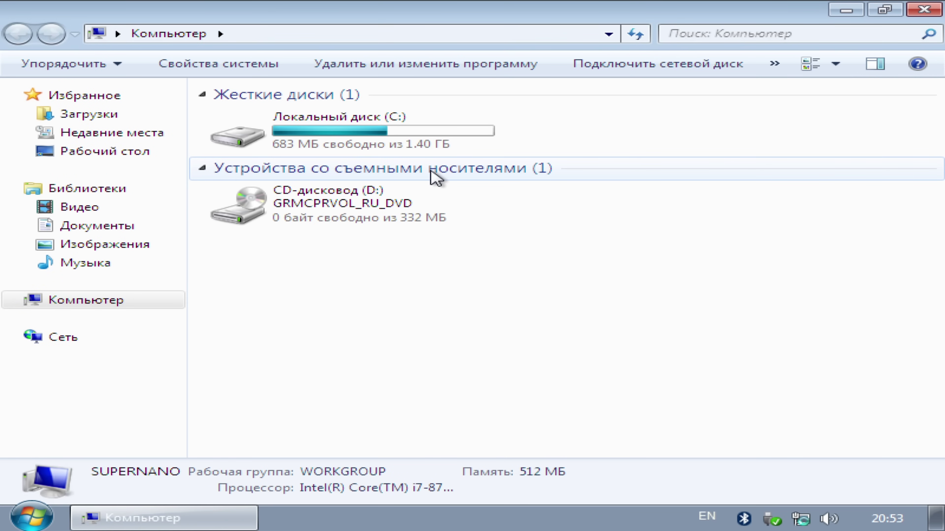
left_click(378, 148)
right_click(369, 145)
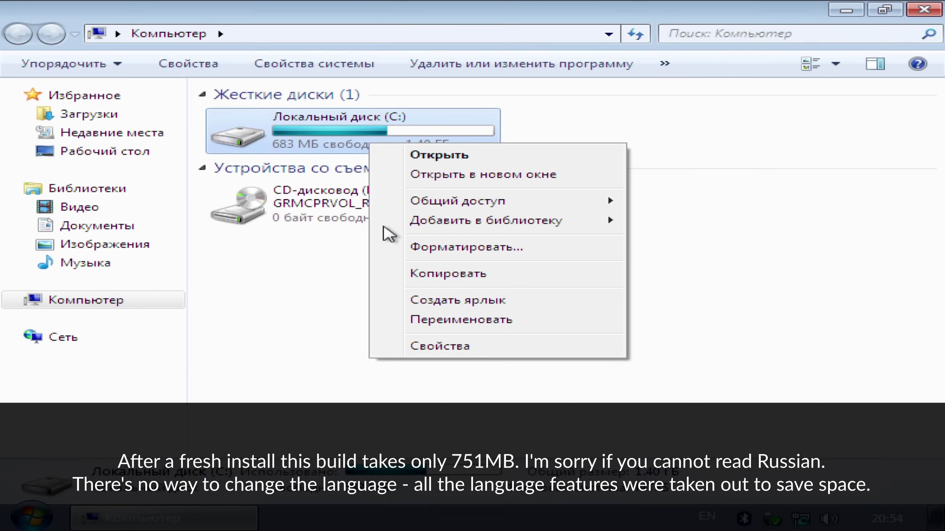
left_click(462, 354)
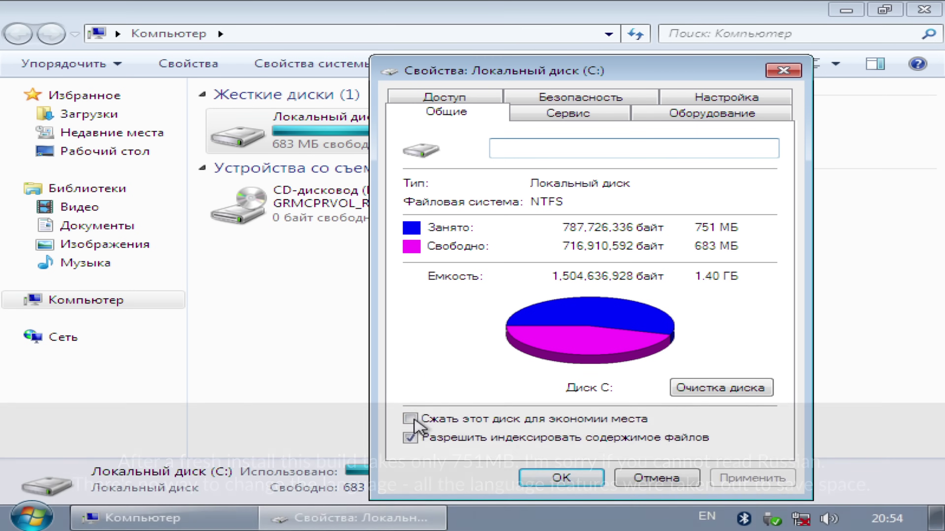
Enable disk compression to save space on drive C:, granting administrator rights and skipping files whose attributes cannot be changed
left_click(410, 419)
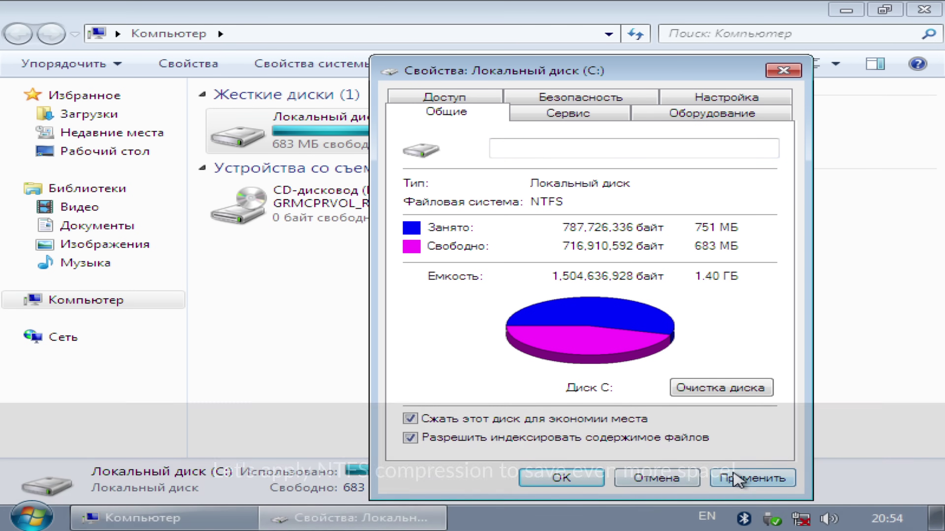
left_click(737, 479)
left_click(707, 291)
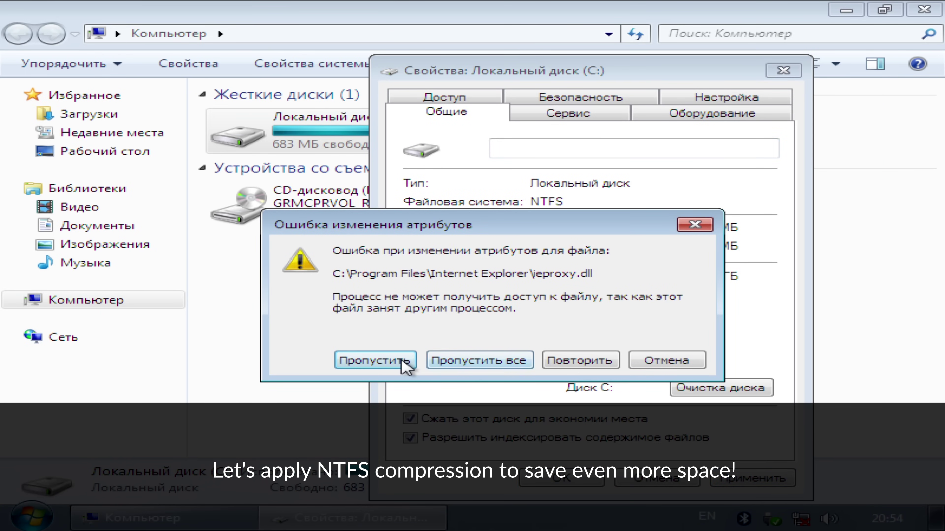
left_click(403, 362)
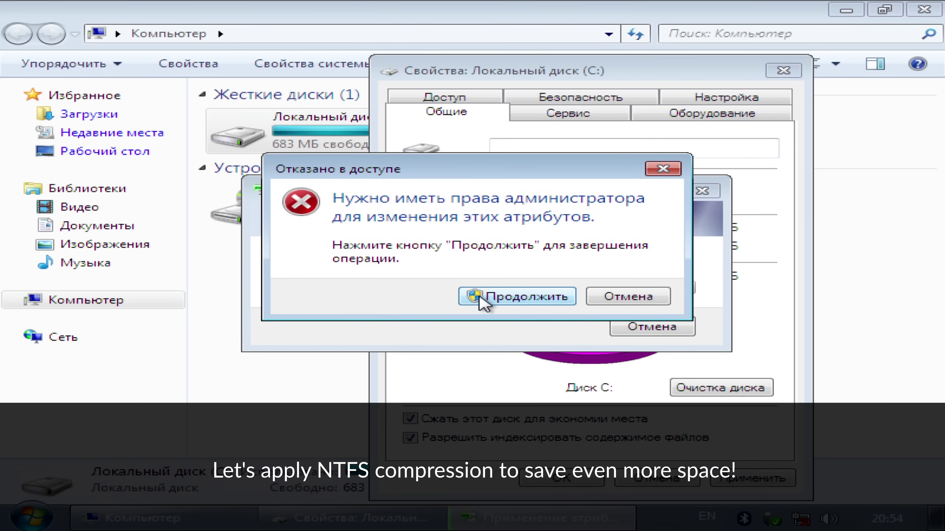
left_click(481, 296)
left_click(449, 362)
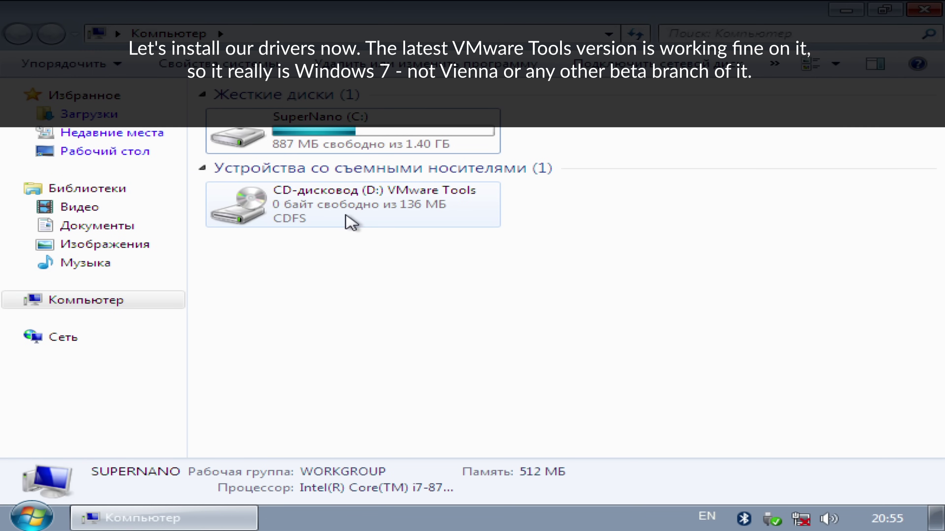
Install VMware Tools by running setup.exe from the VMware Tools CD drive and completing the setup wizard
double_click(334, 223)
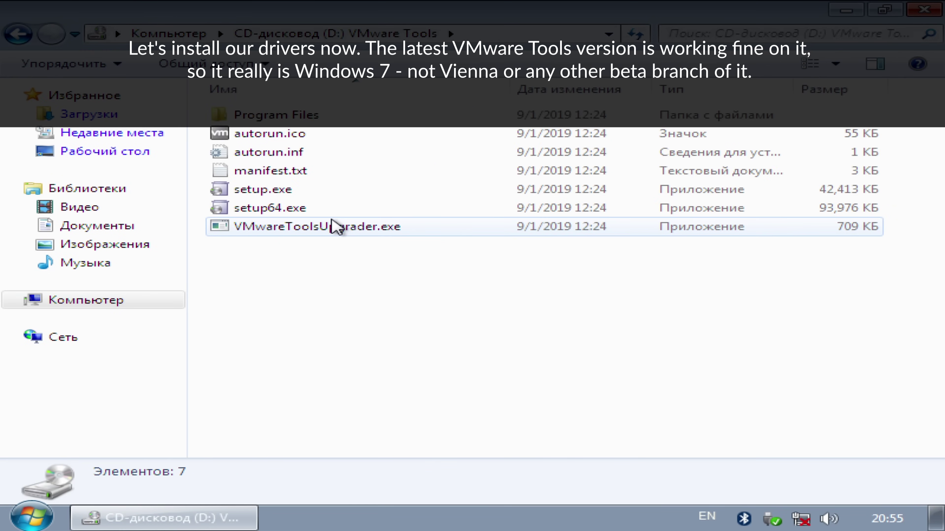
double_click(277, 193)
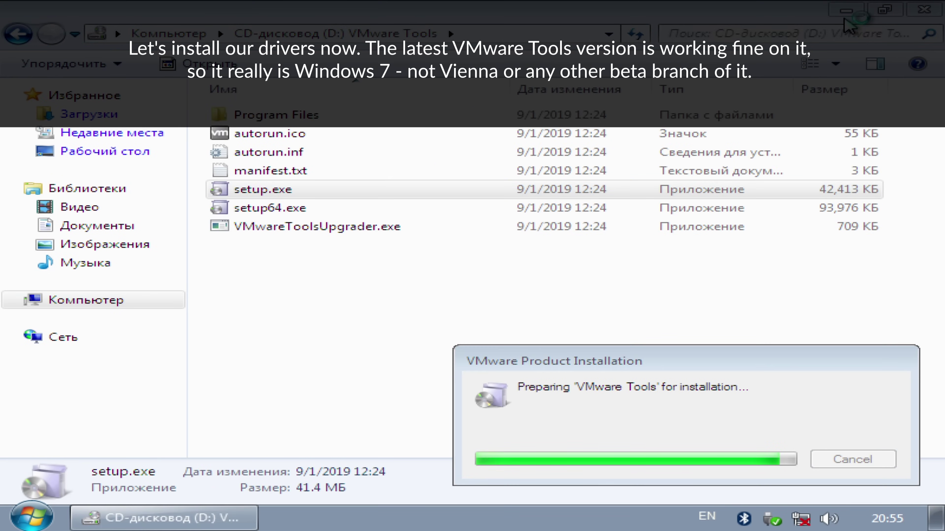
left_click(843, 11)
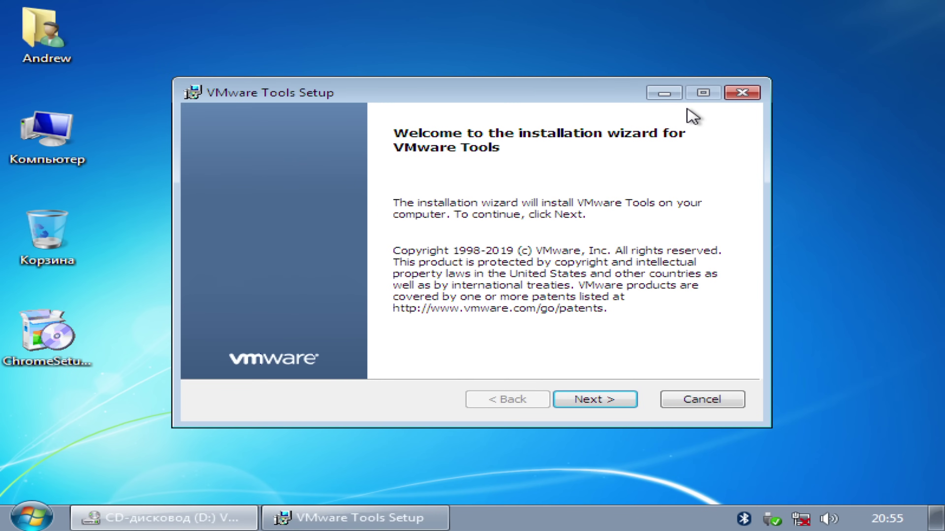
left_click(595, 399)
left_click(269, 255)
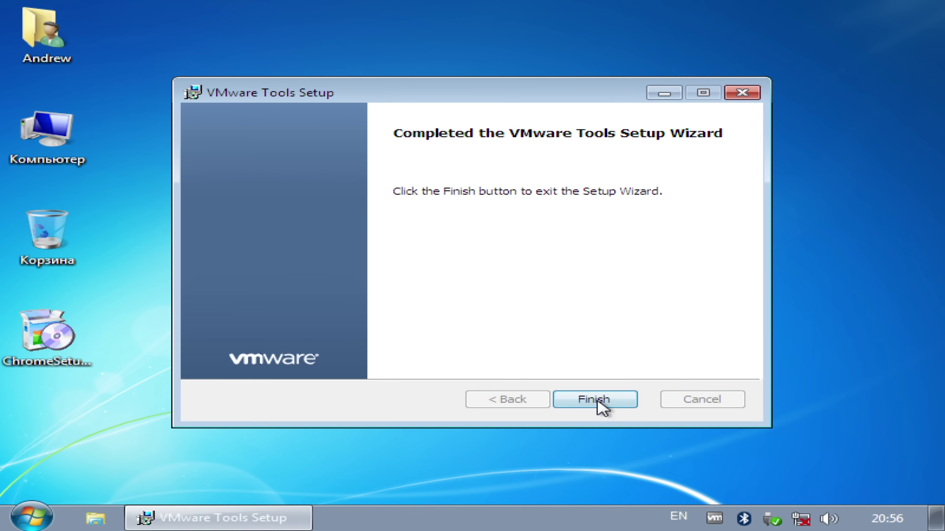
left_click(595, 400)
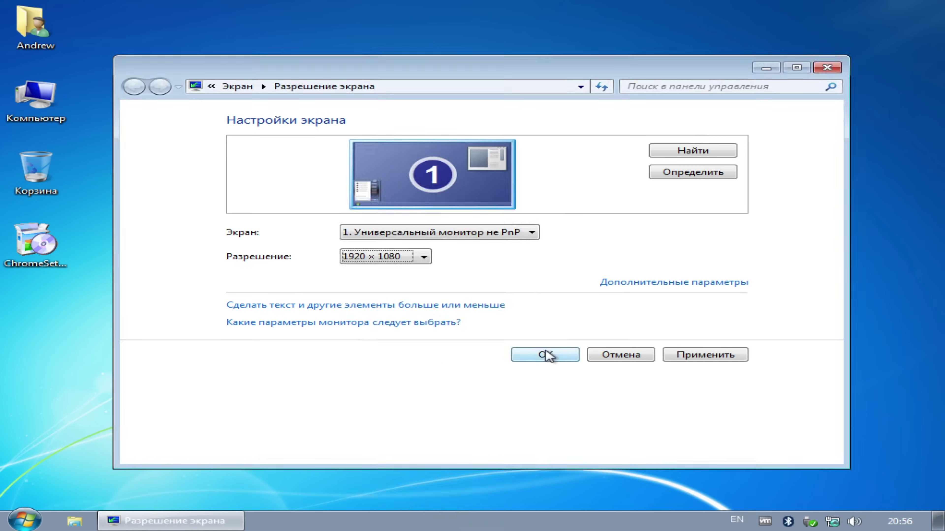
Apply the 1920 × 1080 screen resolution
left_click(544, 355)
left_click_drag(245, 99, 591, 431)
Browse to the computer's drive list and check the properties of the SuperNano (C:) drive
left_click(40, 524)
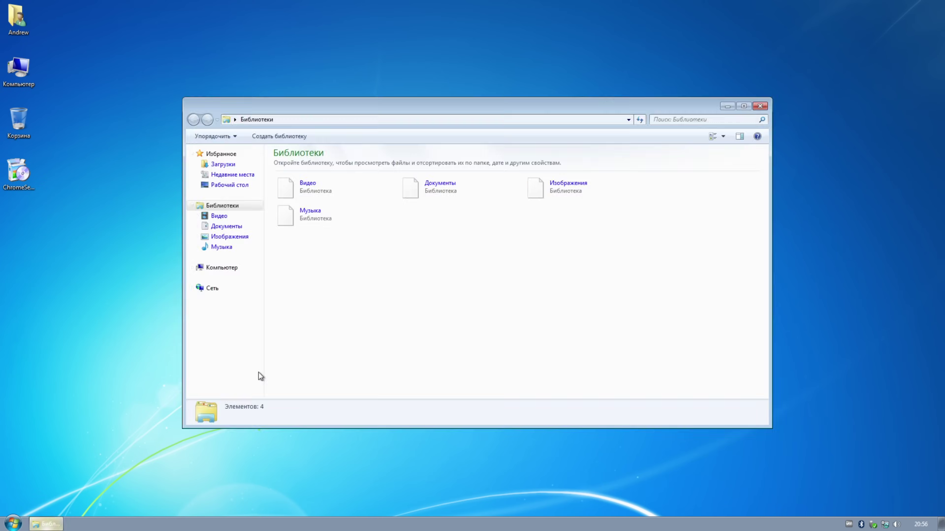
left_click(216, 270)
right_click(294, 182)
left_click(394, 296)
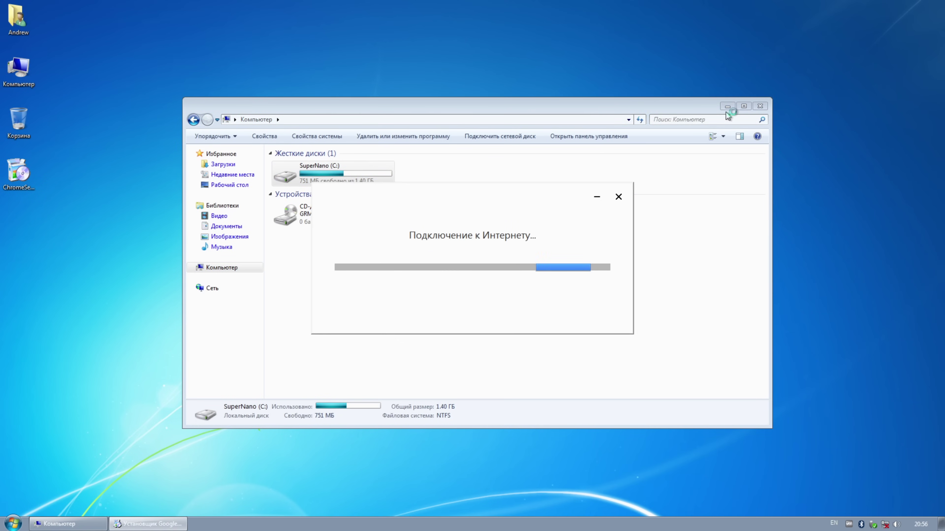
Minimize the Explorer window, check the network connection status, and open the Network and Sharing Center
left_click(727, 108)
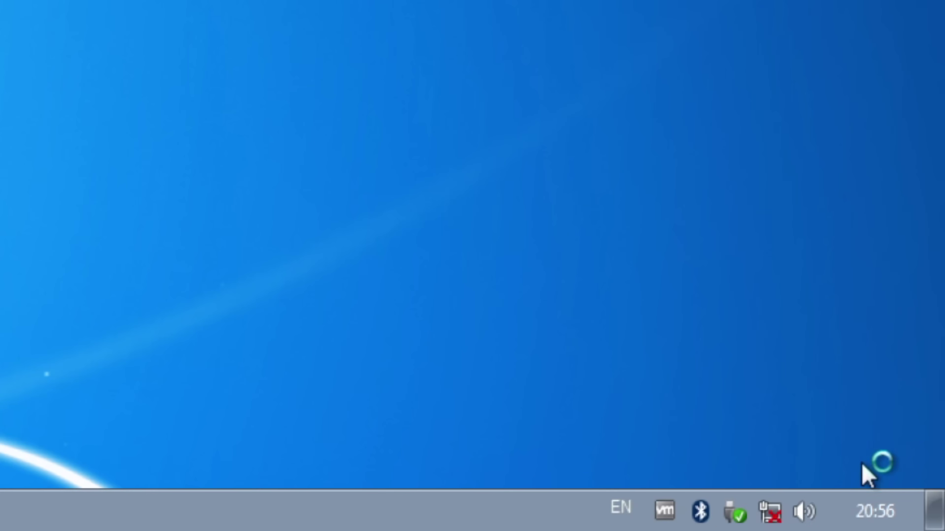
left_click(772, 513)
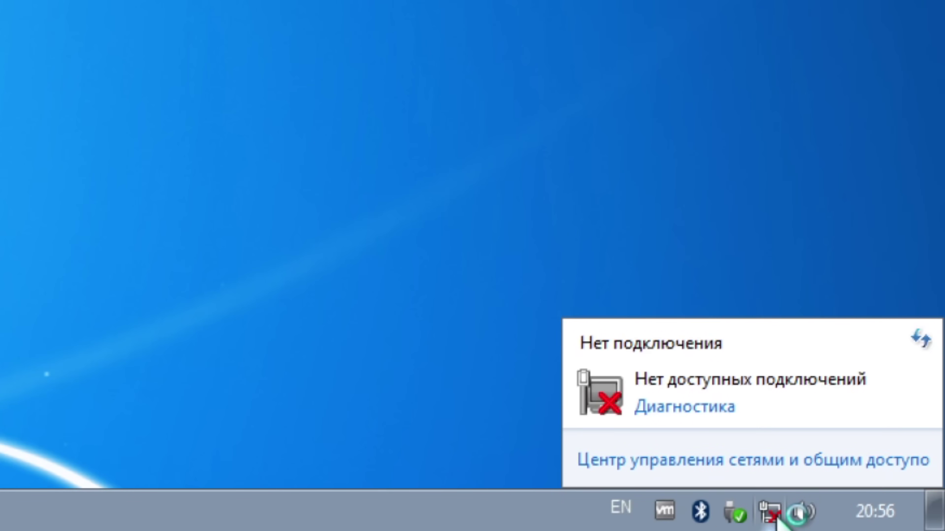
left_click(755, 461)
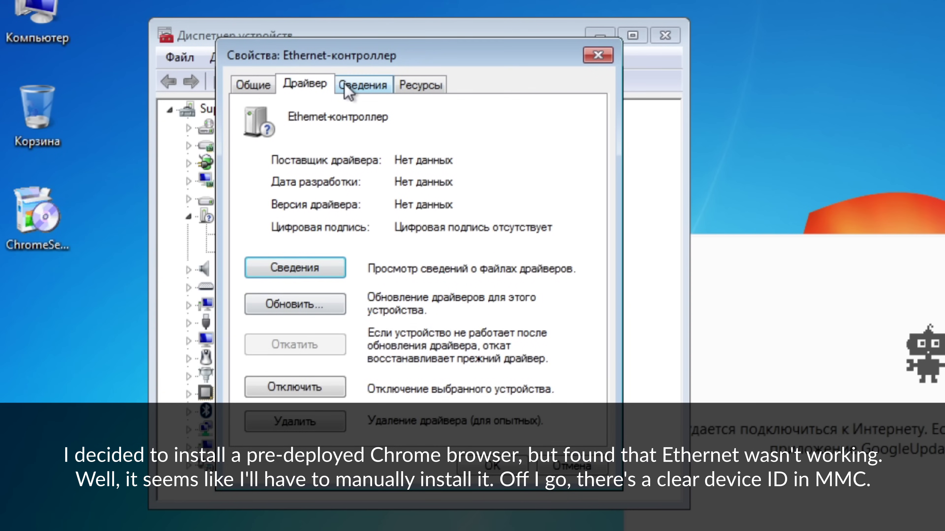
Display the Ethernet controller's hardware IDs and copy PCI\VEN_8086&DEV_100F&SUBSYS_075015AD&REV_01
left_click(357, 85)
left_click(343, 179)
left_click(328, 210)
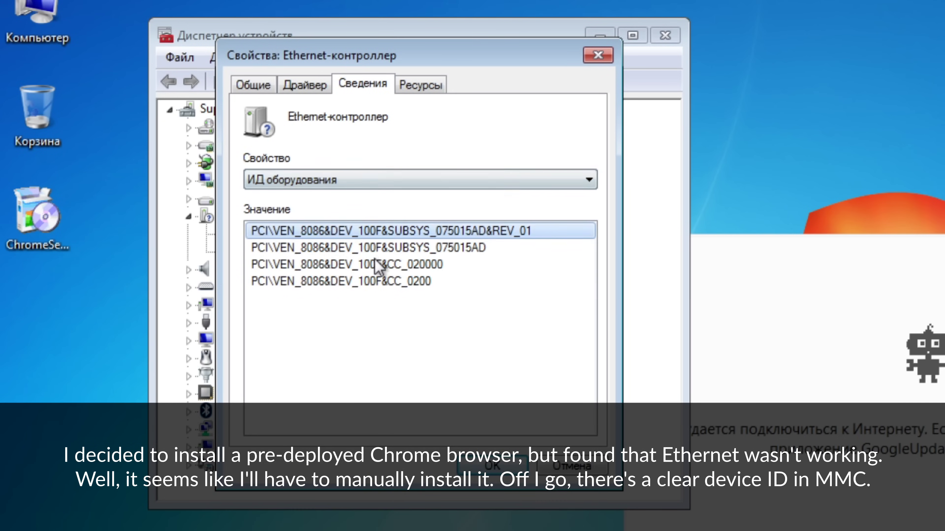
right_click(399, 229)
left_click(463, 242)
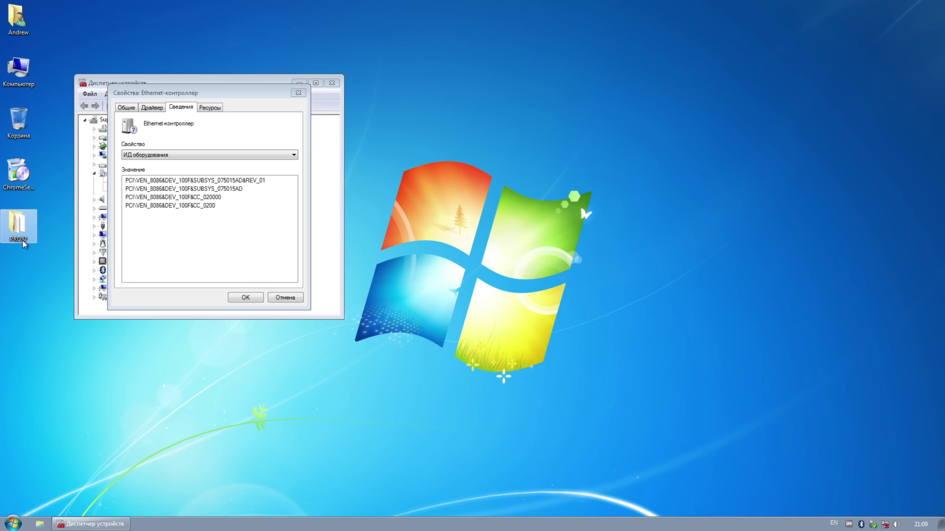
Open the PRO32 folder from the desktop and move its window clear of the Ethernet controller's properties
double_click(19, 238)
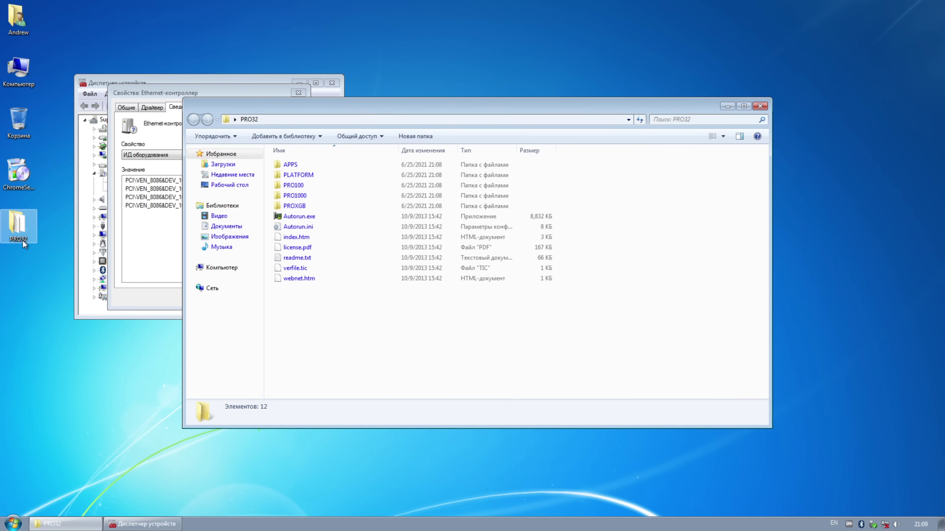
left_click_drag(332, 114, 525, 152)
left_click_drag(556, 382, 457, 321)
Start a manual driver update for the Ethernet controller and set the search location to the desktop PRO32 folder's path
left_click(144, 111)
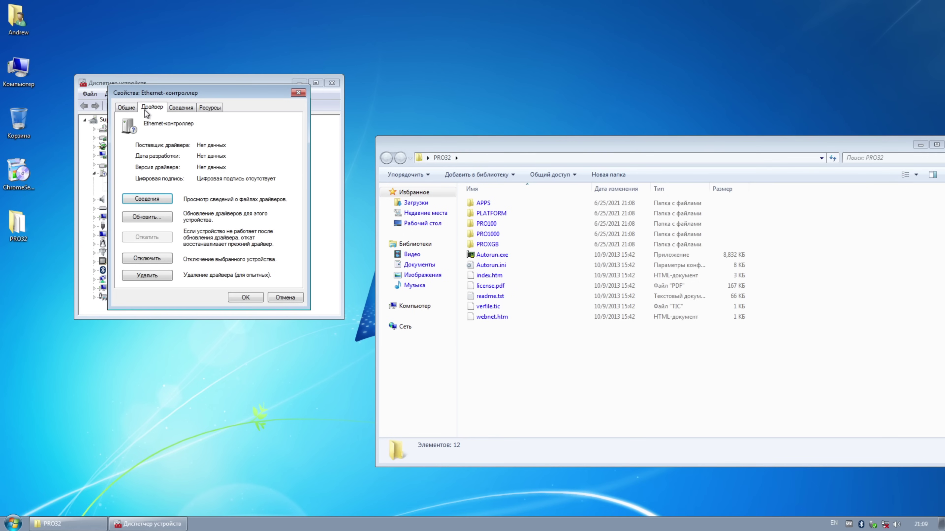
left_click(155, 216)
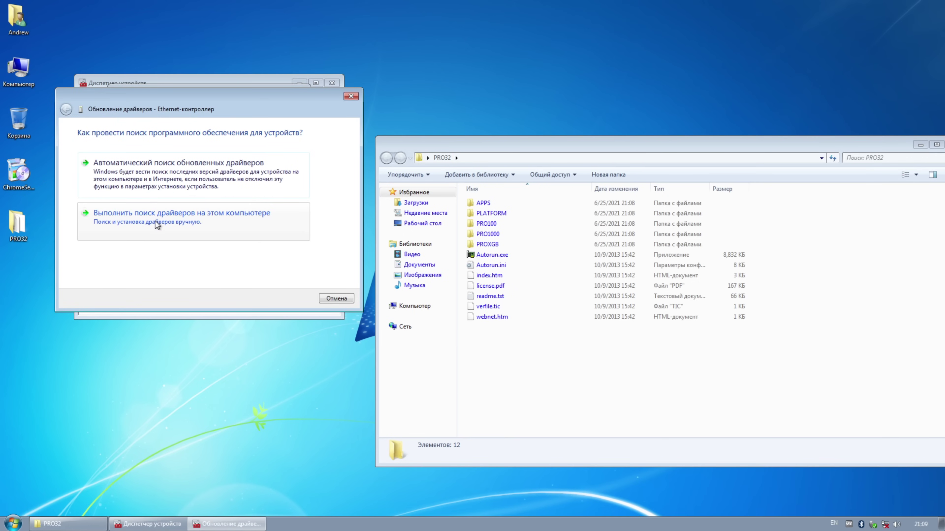
left_click(155, 220)
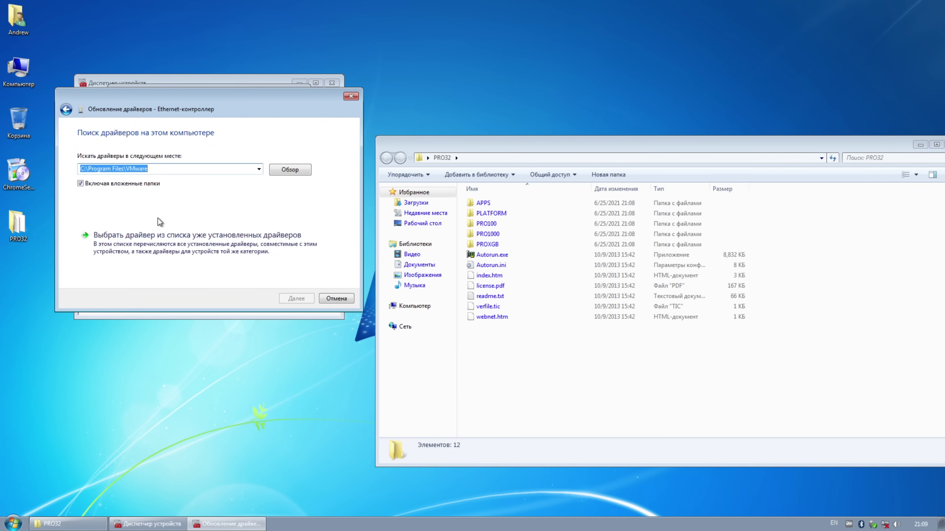
right_click(26, 231, "shift")
left_click(59, 295)
left_click(152, 169)
key("ctrl+a")
key("ctrl+v")
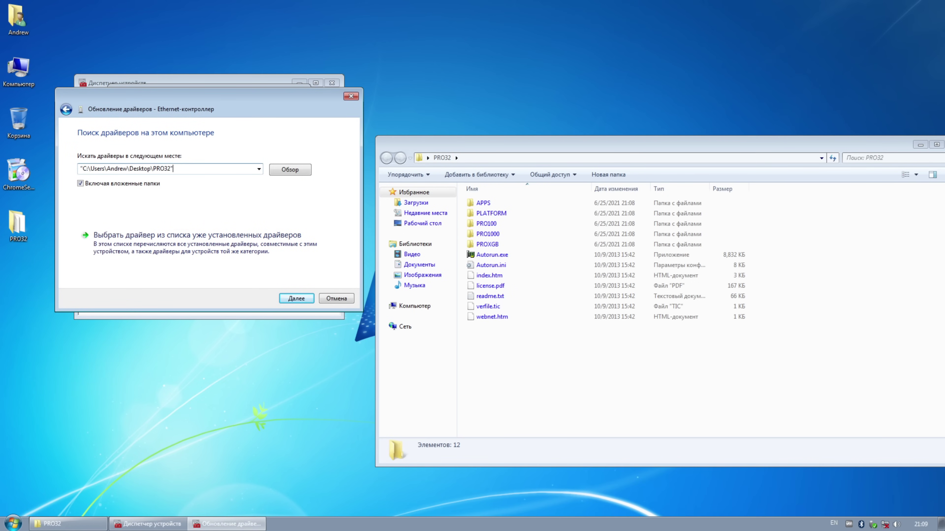
Install the Ethernet controller driver from the chosen location, and close the update wizard and the device's properties
left_click(296, 298)
left_click(524, 273)
left_click(296, 298)
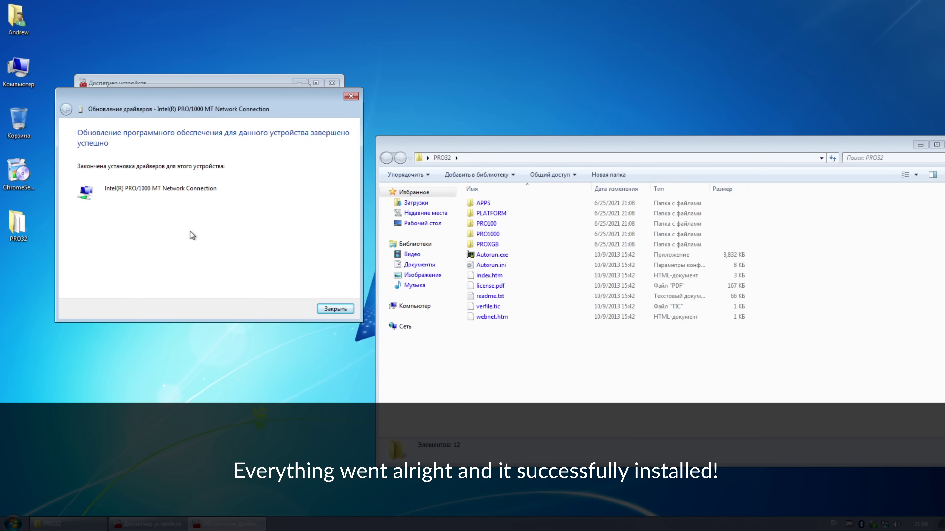
left_click(335, 308)
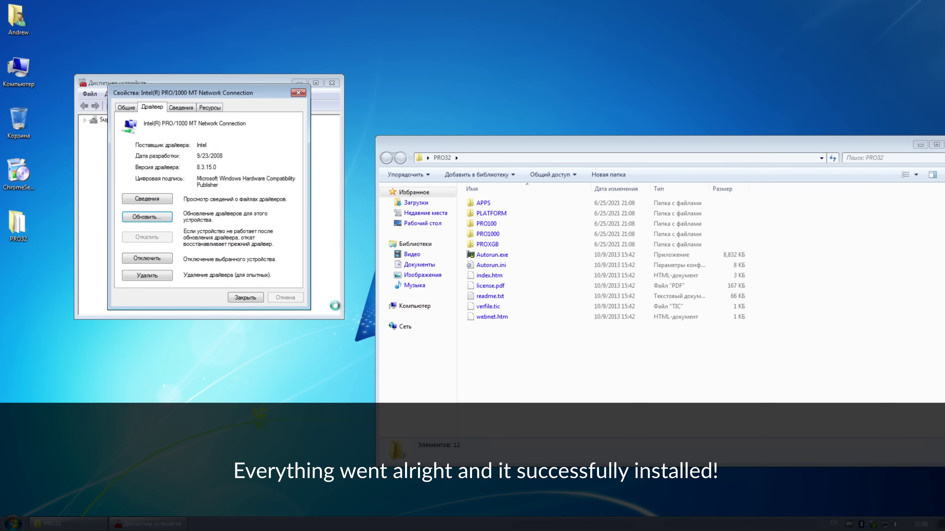
left_click(245, 298)
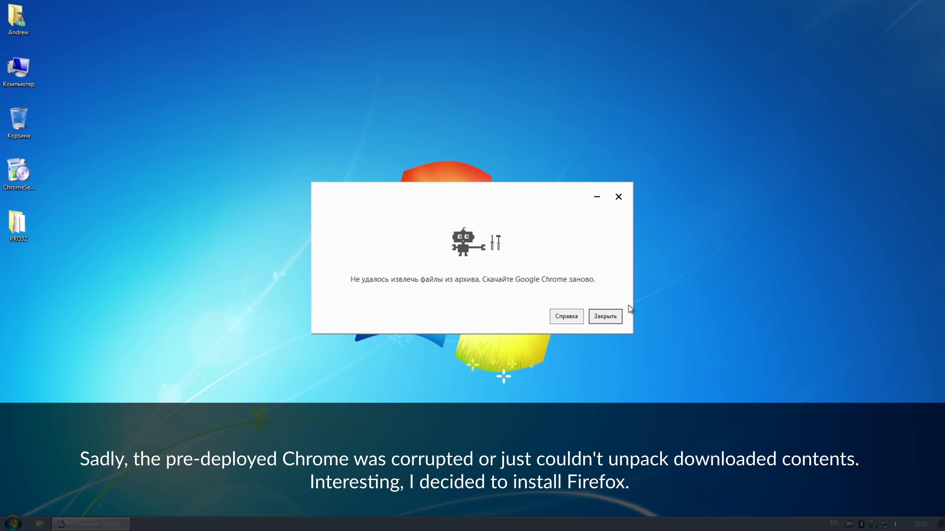
Dismiss the Chrome installer and firefox.exe error dialogs, and launch Firefox again
left_click(604, 316)
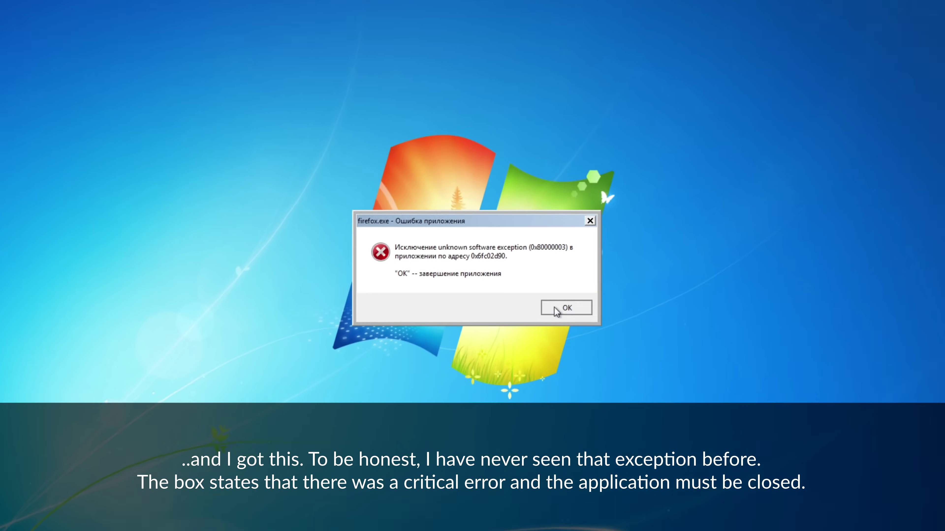
left_click(658, 316)
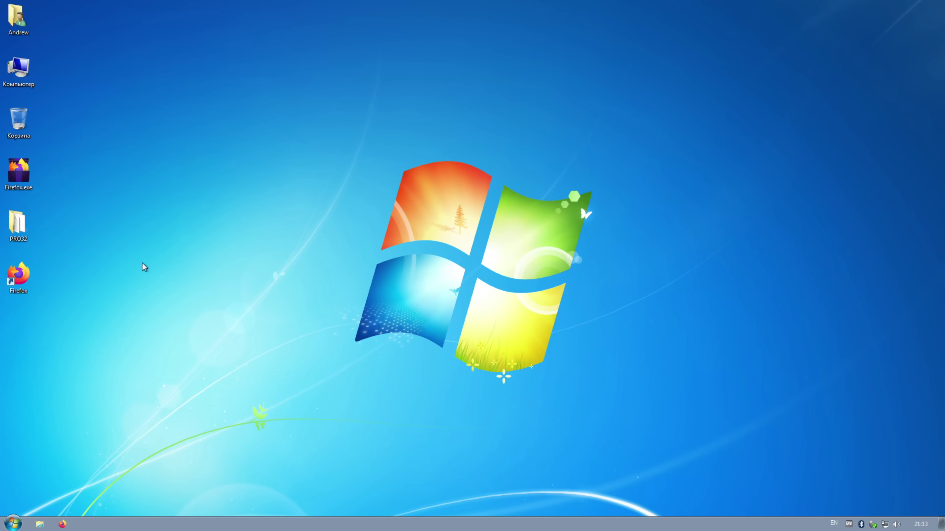
left_click(19, 519)
left_click(49, 325)
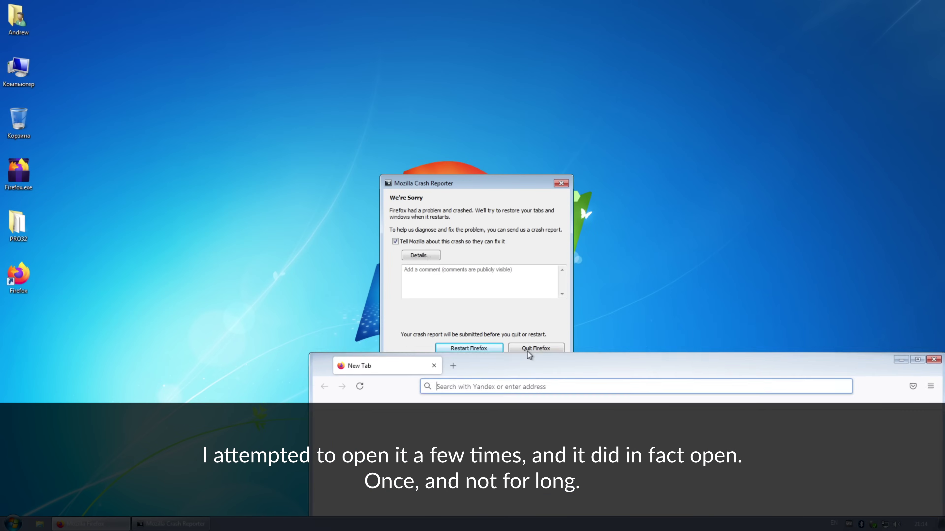
Move the Firefox window clear of the crash reporter, try to load youtube.com/endermanch, and try to restore the crashed tab
left_click_drag(529, 368, 444, 35)
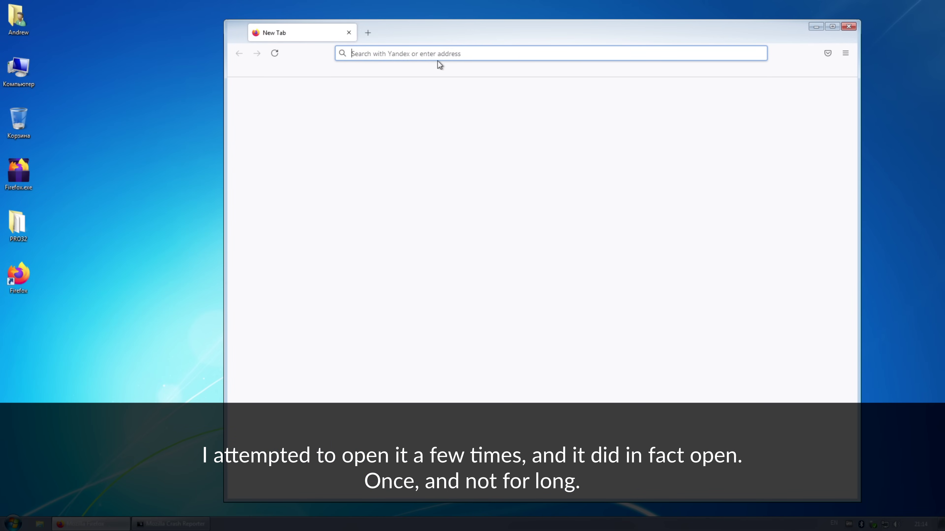
type("youtube.com/ender")
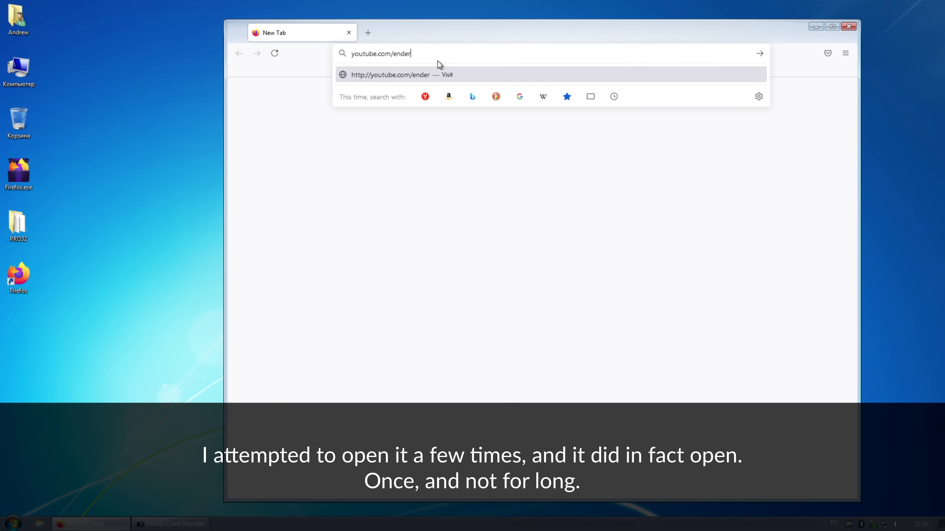
type("manch")
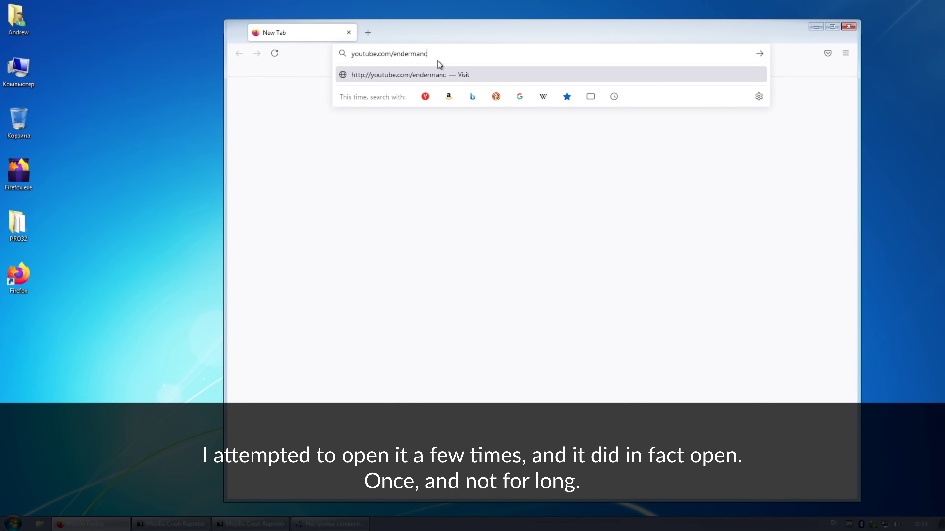
key("Return")
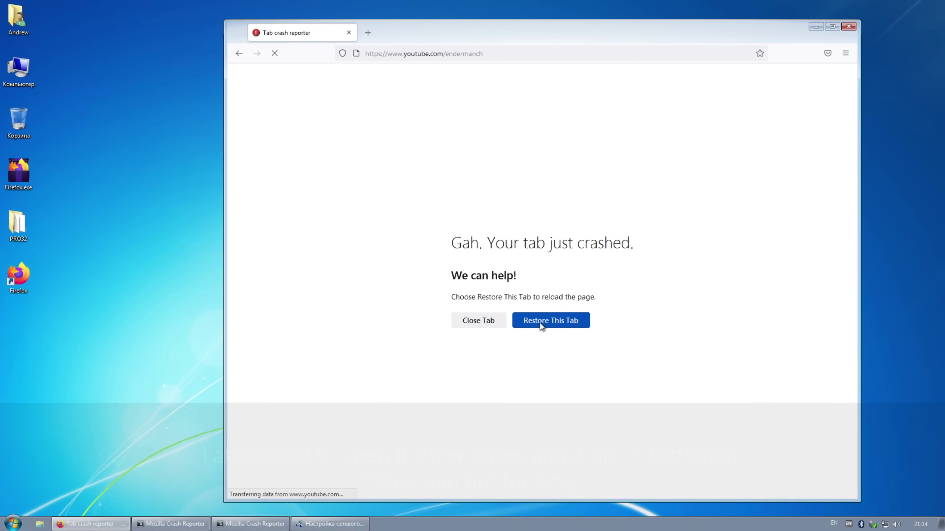
left_click(540, 321)
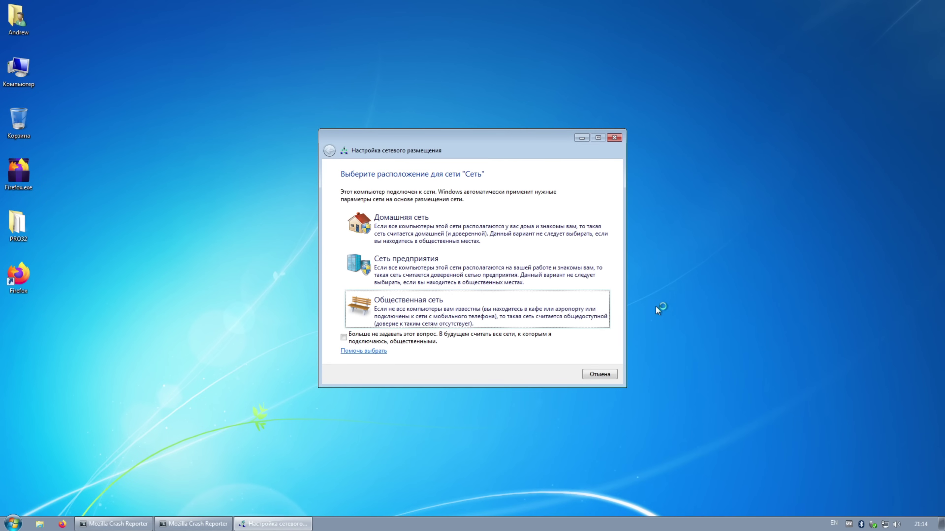
Choose the home network location (Домашняя сеть) for the connected network and close the network location wizard
left_click(404, 225)
left_click(597, 376)
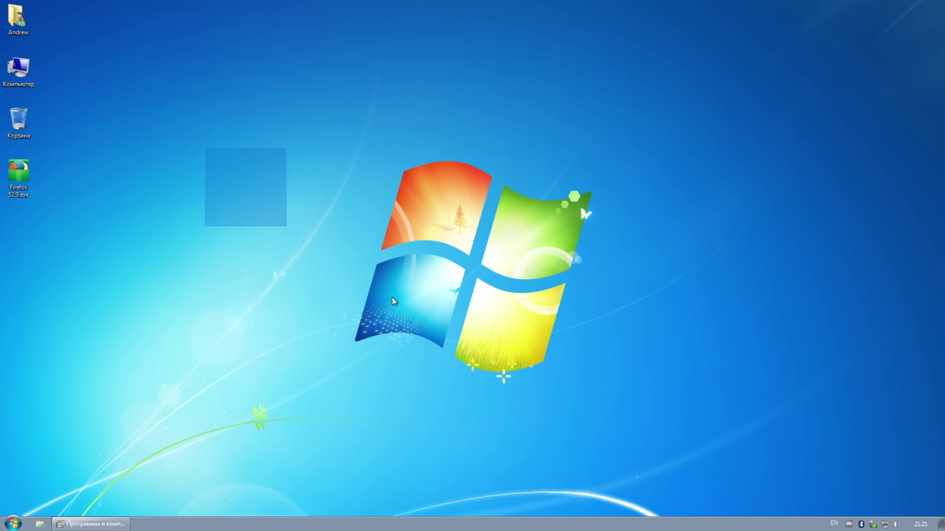
Install Firefox 52.9 from the desktop installer as the default web browser and launch it on completion
double_click(19, 173)
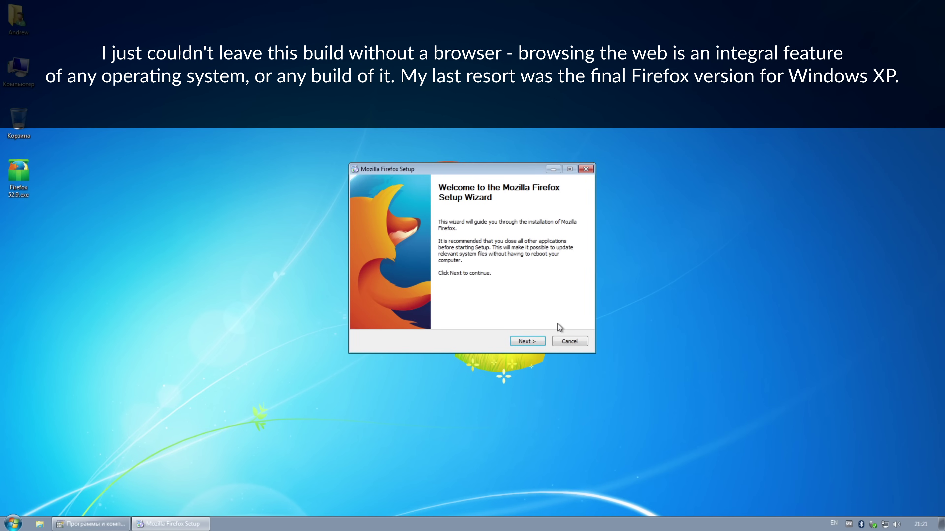
left_click(532, 339)
left_click(532, 340)
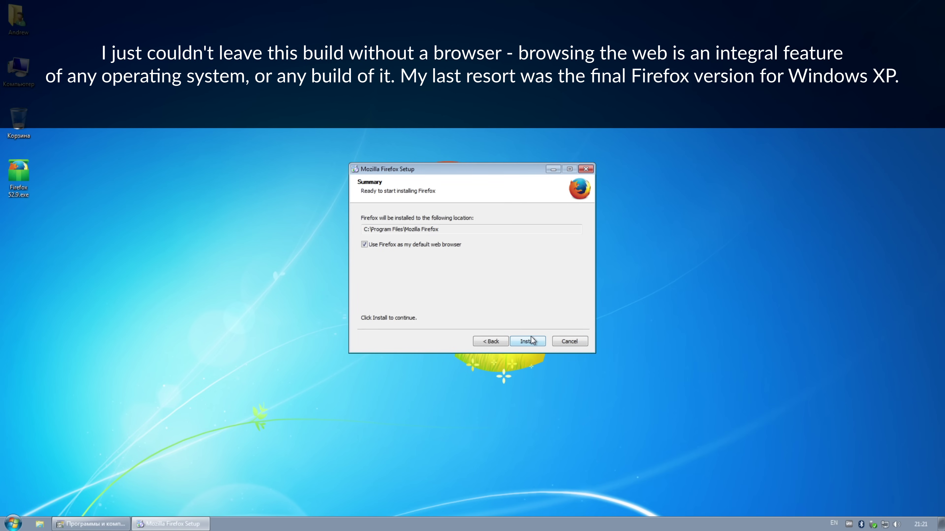
left_click(532, 339)
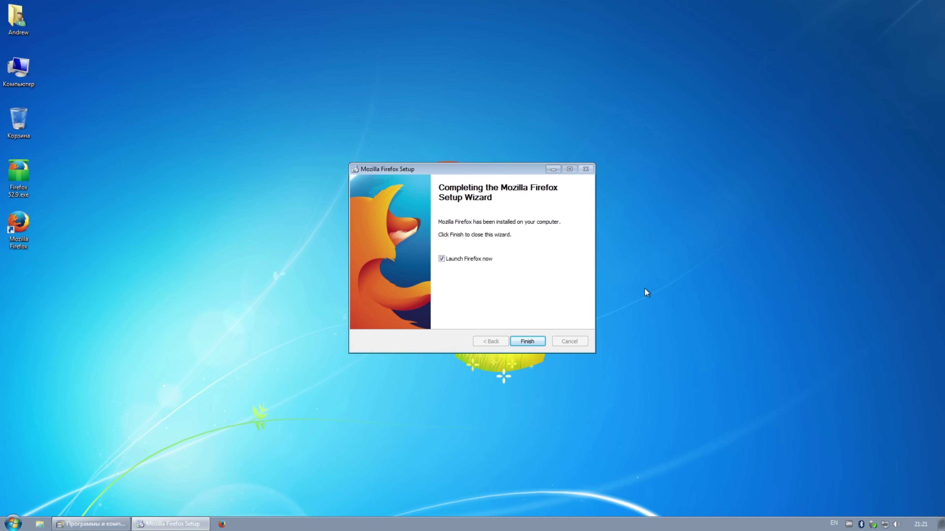
left_click(538, 341)
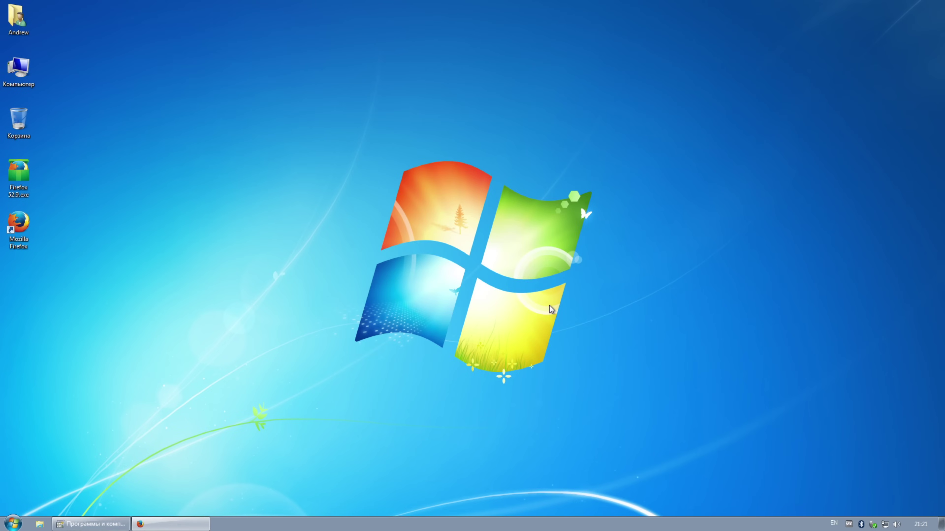
Try to open youtube.com/endermanch in the new Firefox and dismiss the application error
key("ctrl+l")
type("youtube.com/endermanch")
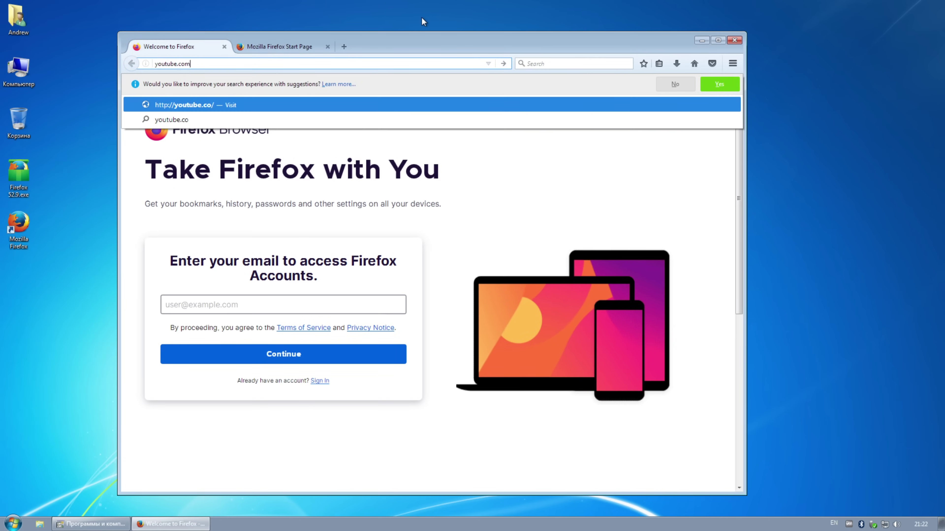
key("Return")
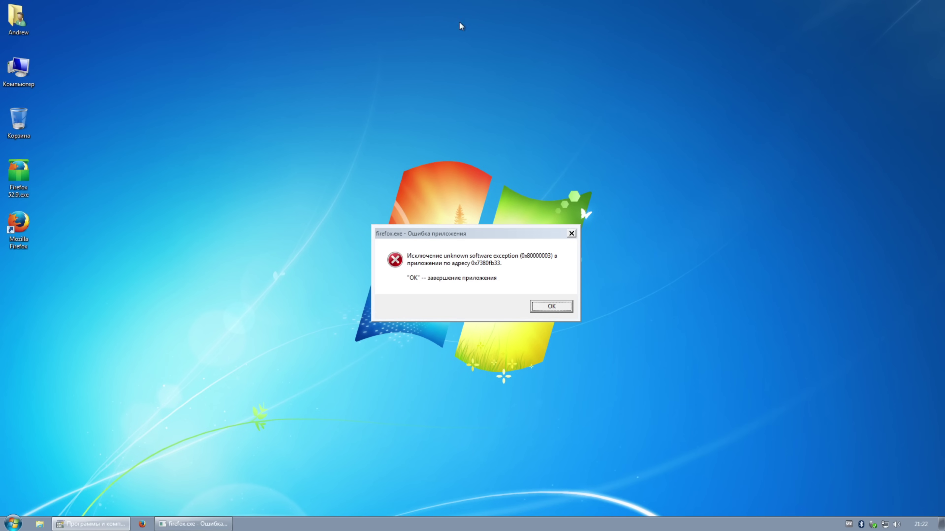
key("Return")
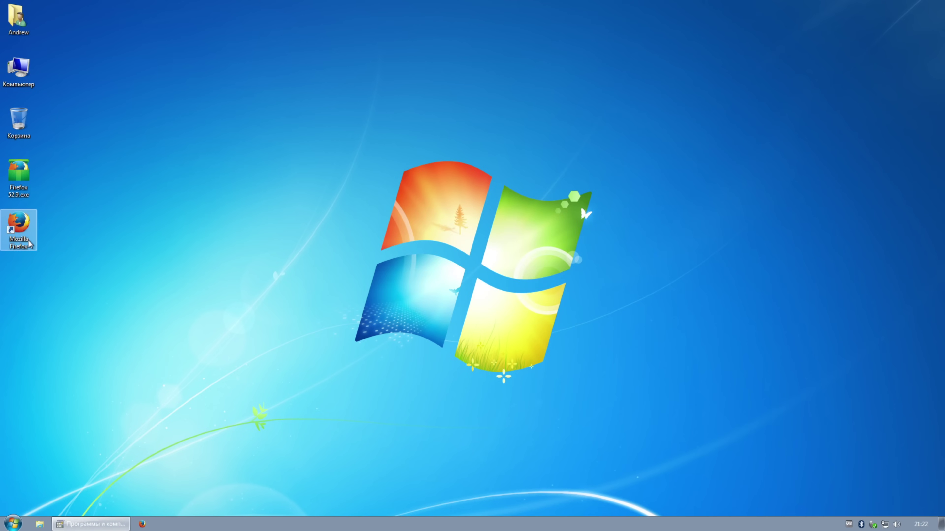
Relaunch Mozilla Firefox from the desktop and close the extra blank tab
double_click(29, 244)
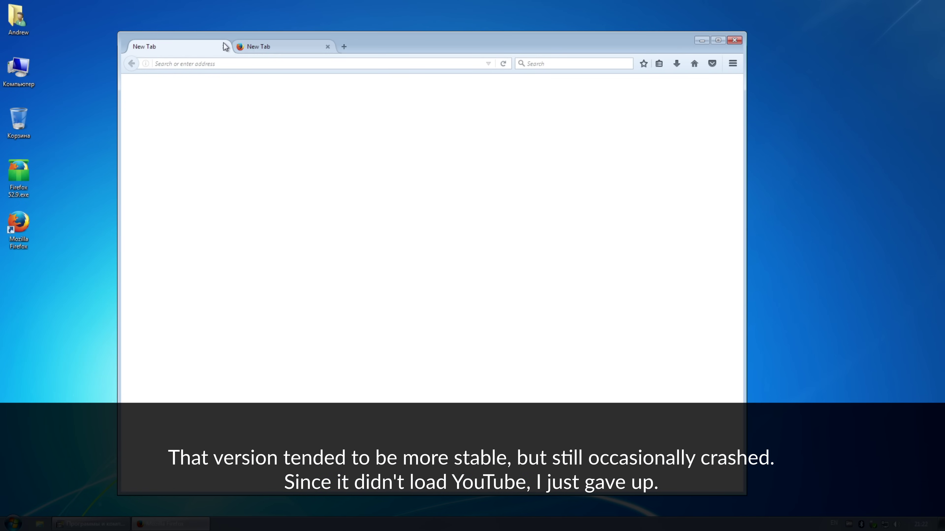
left_click(224, 47)
left_click(225, 46)
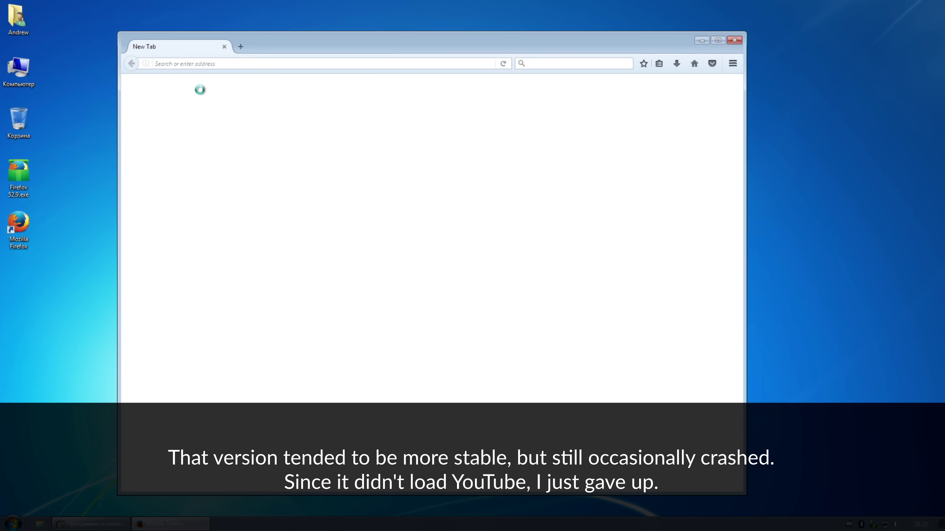
left_click(240, 47)
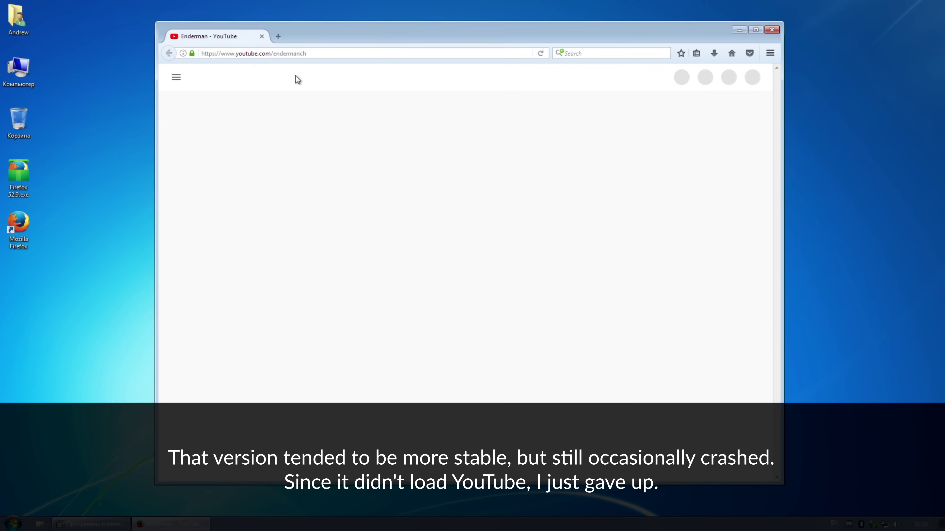
key("ctrl+l")
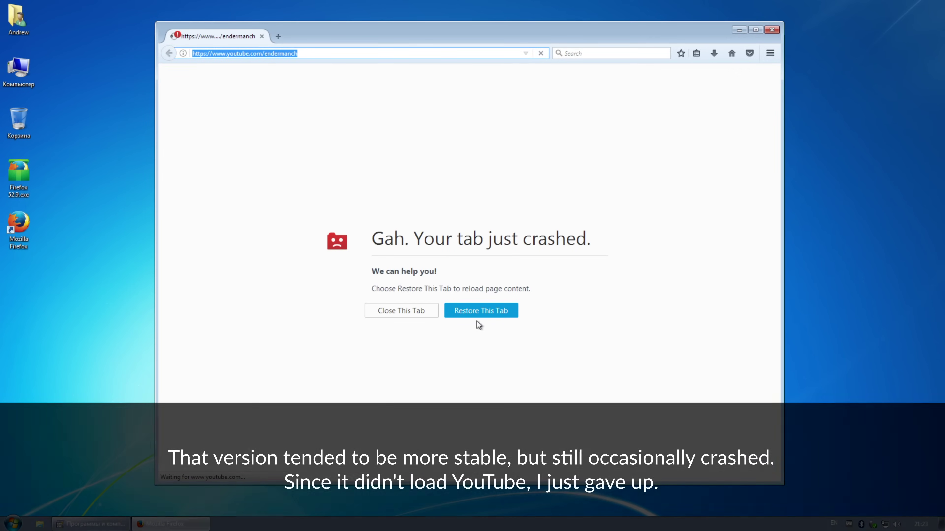
left_click(477, 322)
left_click_drag(301, 54, 266, 53)
left_click(294, 54)
double_click(294, 54)
key("BackSpace")
key("Return")
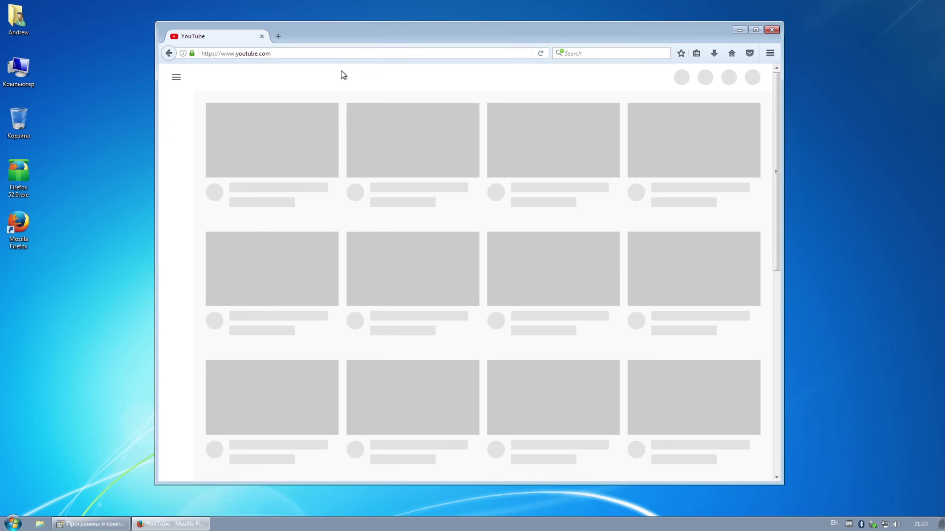
key("ctrl+l")
key("End")
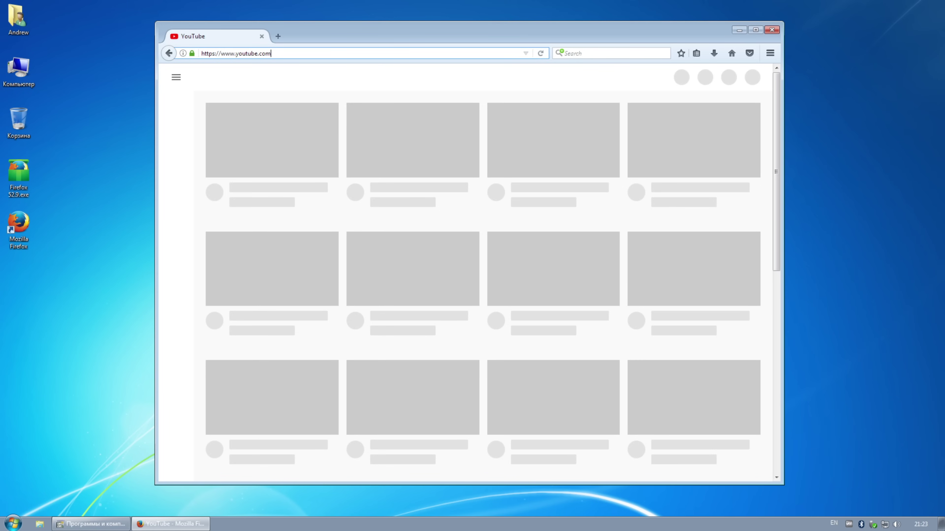
key("shift+Left")
key("shift+Left")
key("shift+Left")
key("shift+Left")
key("shift+Left")
key("shift+Left")
key("shift+Left")
key("shift+Left")
key("shift+Left")
key("shift+Left")
key("shift+Left")
key("shift+Left")
key("shift+Left")
key("shift+Left")
key("shift+Left")
left_click(551, 82)
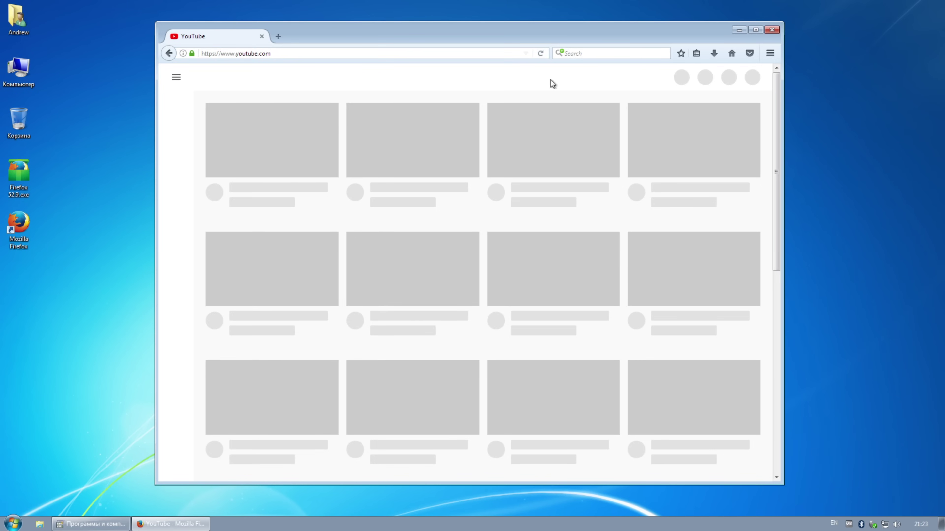
Close the Firefox window and return to the empty desktop
left_click(771, 33)
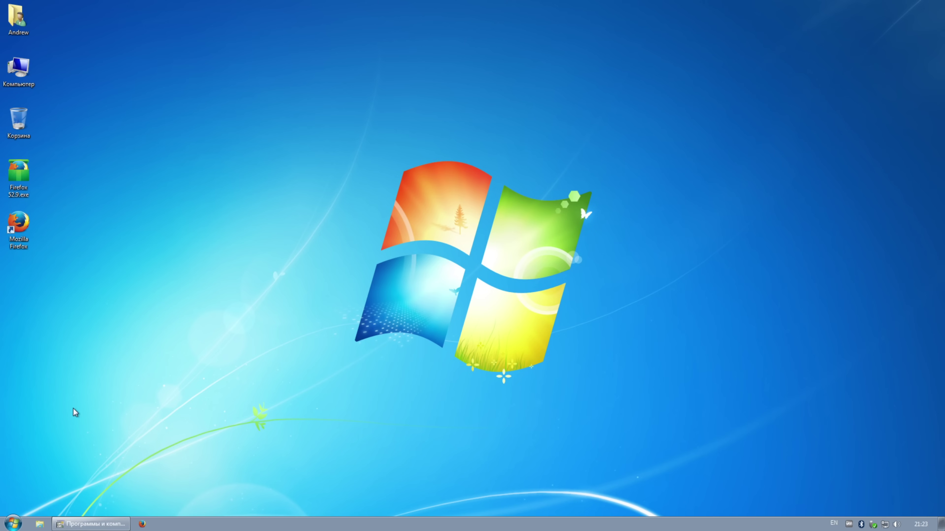
left_click(14, 524)
left_click(671, 216)
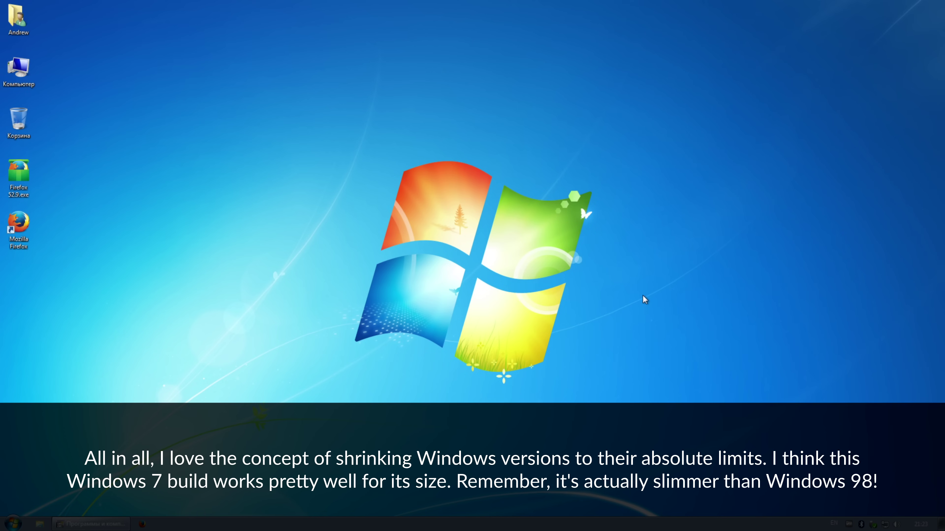
Display the Windows version information with winver, move its window aside, and open the computer's drive list
key("super+r")
type("winver")
key("Return")
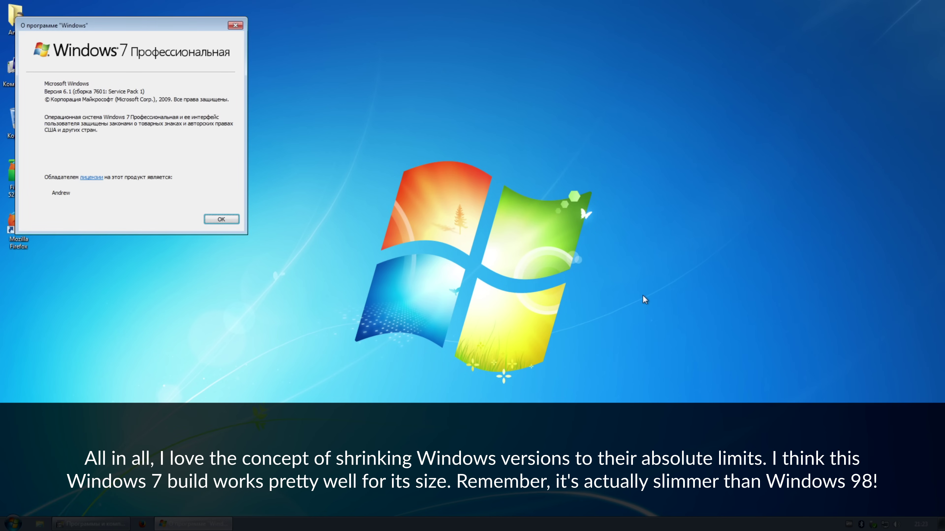
left_click_drag(123, 27, 755, 50)
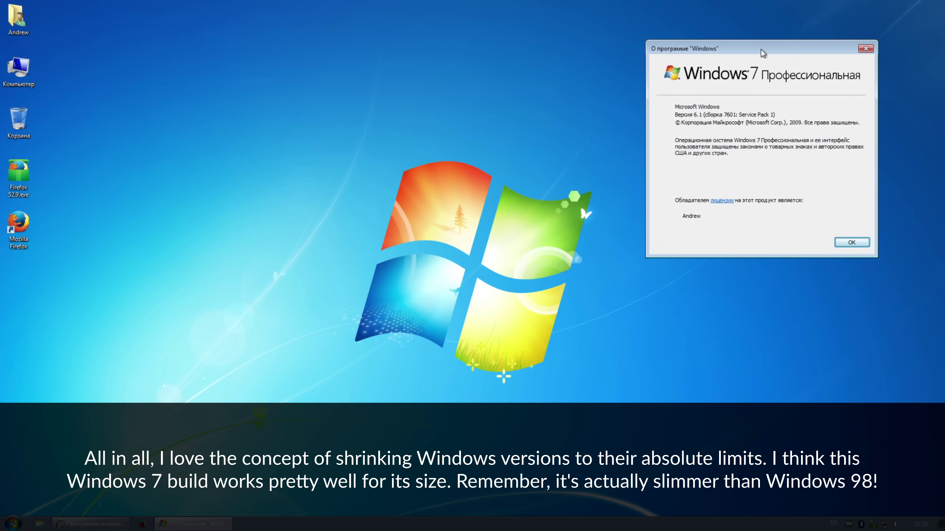
key("super+e")
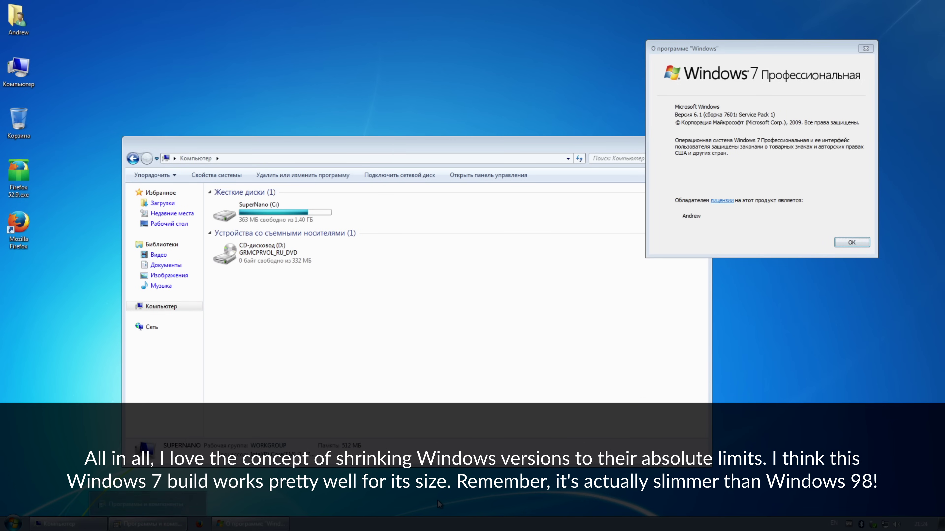
Switch to the Programs and Features window and go from there to the Control Panel's clock, language and region category
left_click(151, 525)
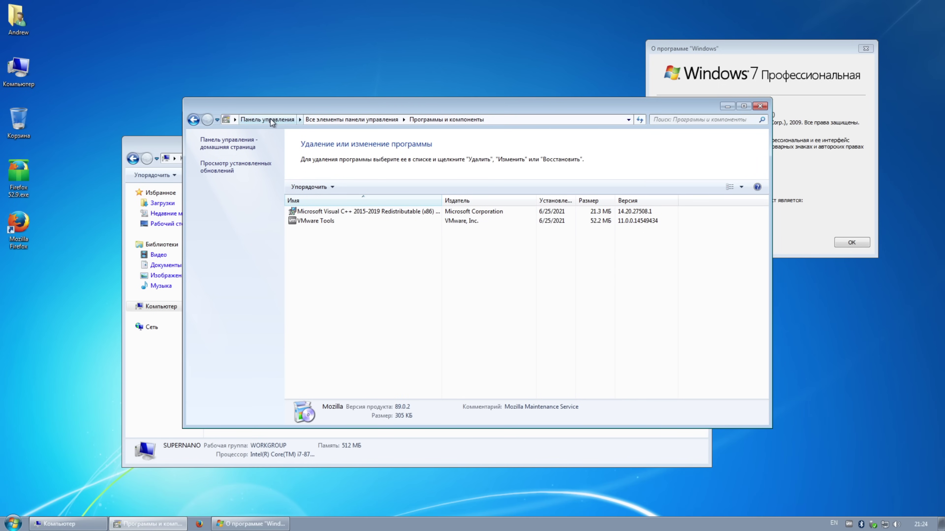
left_click(267, 120)
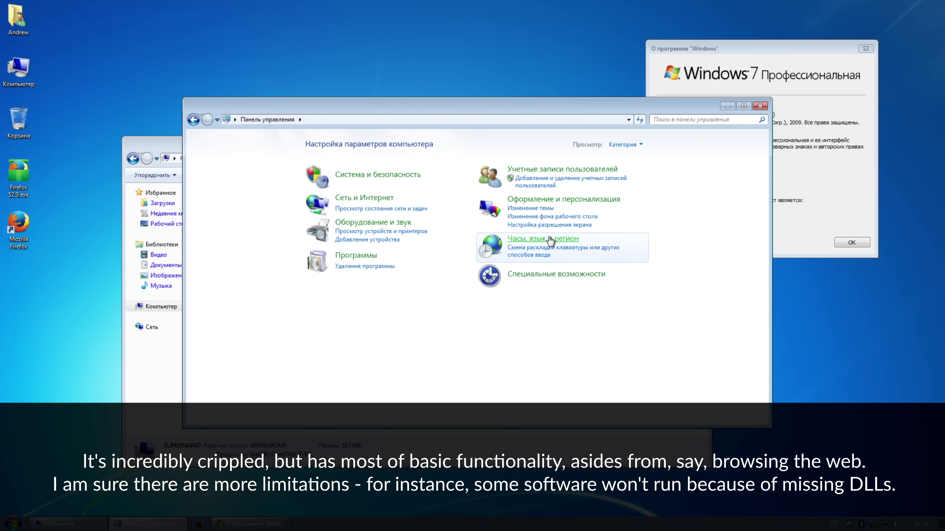
left_click(549, 240)
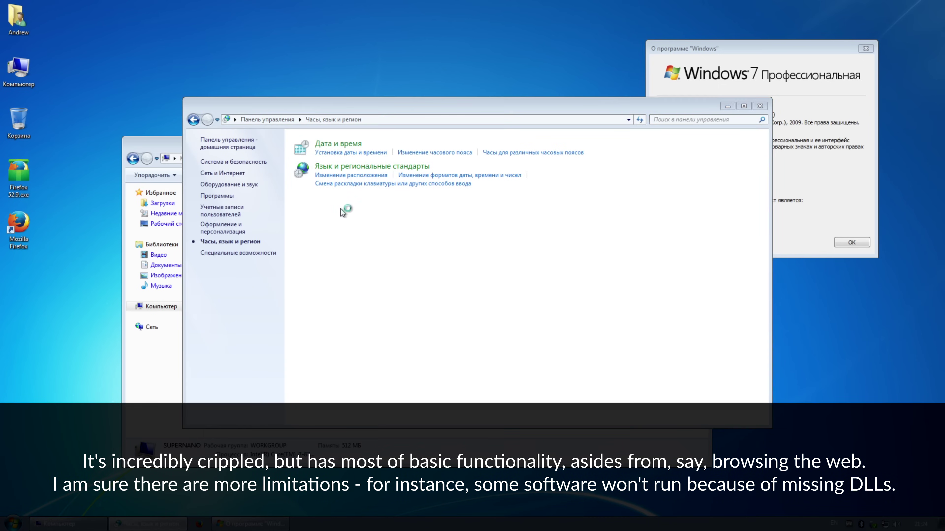
In the advanced regional settings, start changing the system language for non-Unicode programs and look through the available languages
left_click(260, 123)
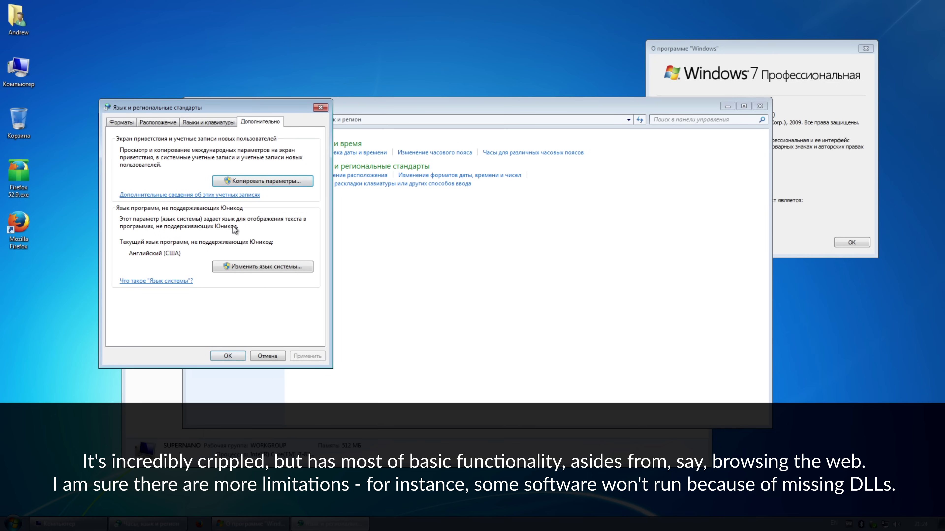
left_click(233, 267)
left_click(177, 182)
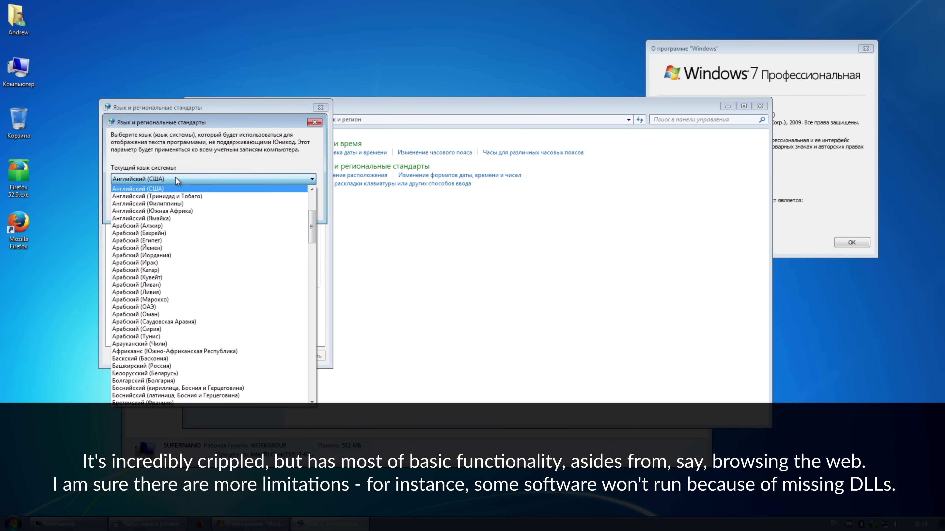
scroll(180, 215, "up", 2)
scroll(180, 220, "up", 1)
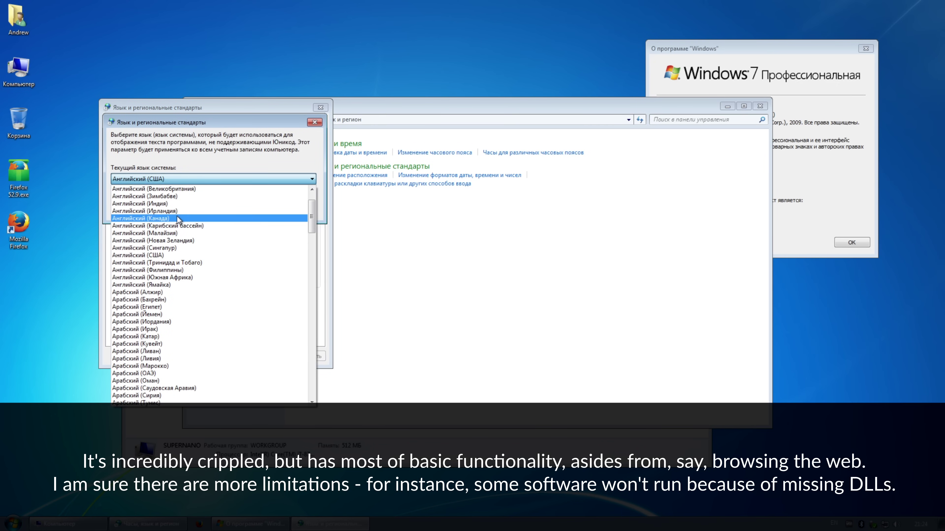